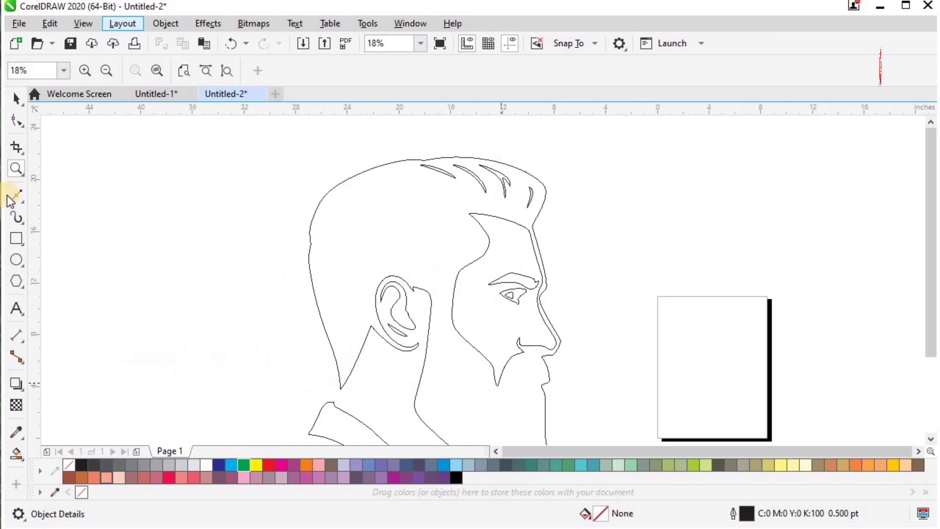
Start tracing the hair outline with the Bézier tool, from the crown's top point around the back of the head
left_click(18, 199)
left_click(57, 223)
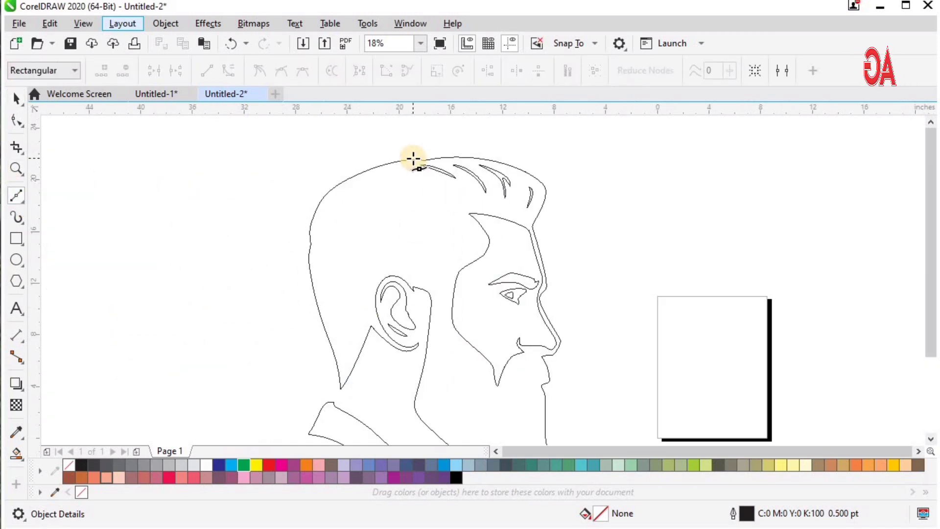
scroll(434, 168, "up", 3)
scroll(473, 180, "down", 1)
left_click_drag(386, 182, 360, 199)
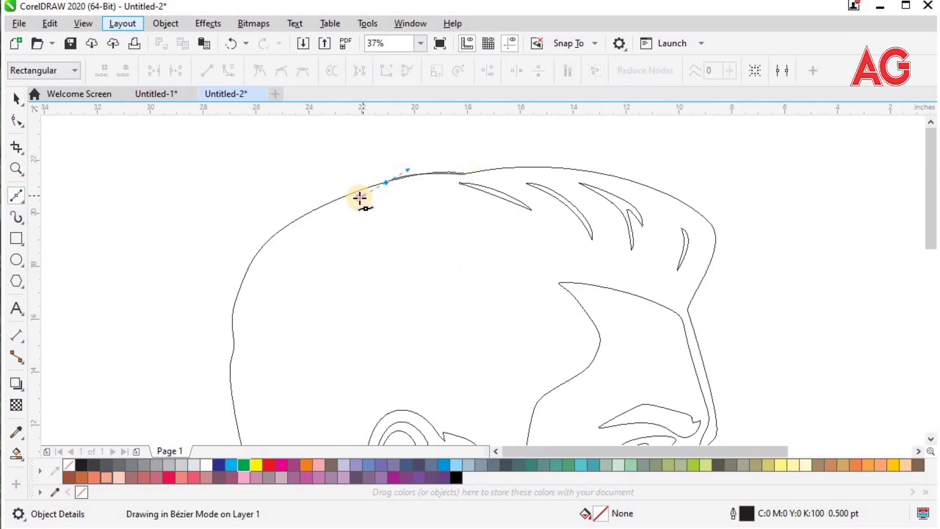
left_click_drag(293, 221, 289, 237)
key("ctrl+z")
key("ctrl+z")
left_click(460, 174)
left_click_drag(408, 177, 347, 188)
left_click_drag(254, 256, 237, 293)
left_click_drag(231, 326, 224, 392)
key("ctrl+z")
left_click_drag(232, 338, 232, 356)
Continue the Bézier outline down to the nape point and up the neck edge towards the ear
key("z")
key("space")
scroll(233, 336, "down", 1)
key("space")
left_click_drag(374, 332, 382, 356)
left_click_drag(390, 396, 395, 419)
key("z")
left_click_drag(493, 335, 323, 211)
key("space")
key("space")
left_click_drag(433, 312, 443, 368)
Continue the outline along the lower edge of the curved strip below the ear and around its tip
scroll(455, 394, "down", 3)
mouse_move(459, 337)
left_mouse_down()
mouse_move(466, 307)
mouse_move(462, 318)
mouse_move(512, 357)
left_mouse_up()
scroll(527, 285, "up", 5)
left_click_drag(659, 380, 735, 326)
left_click(731, 312)
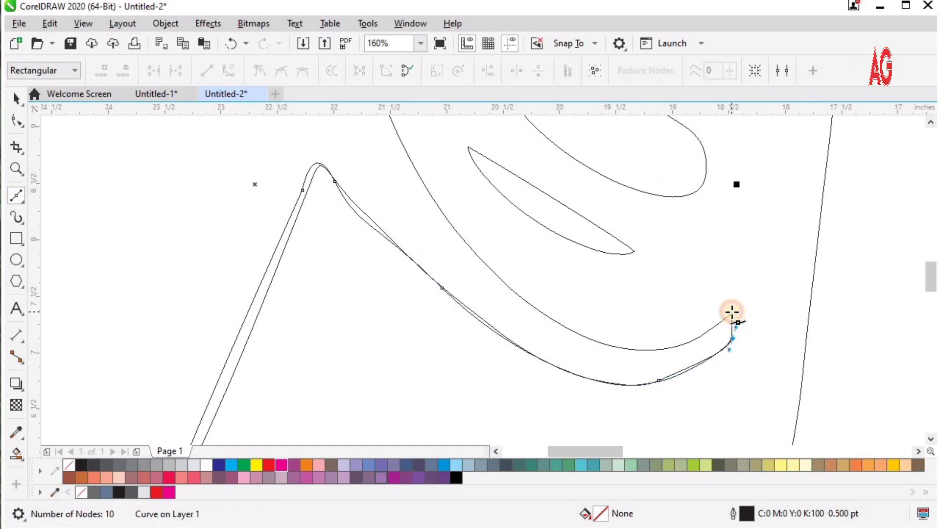
Trace the strip's upper edge, the back and top of the ear, and the upper sideburn corner
left_click_drag(582, 336, 443, 202)
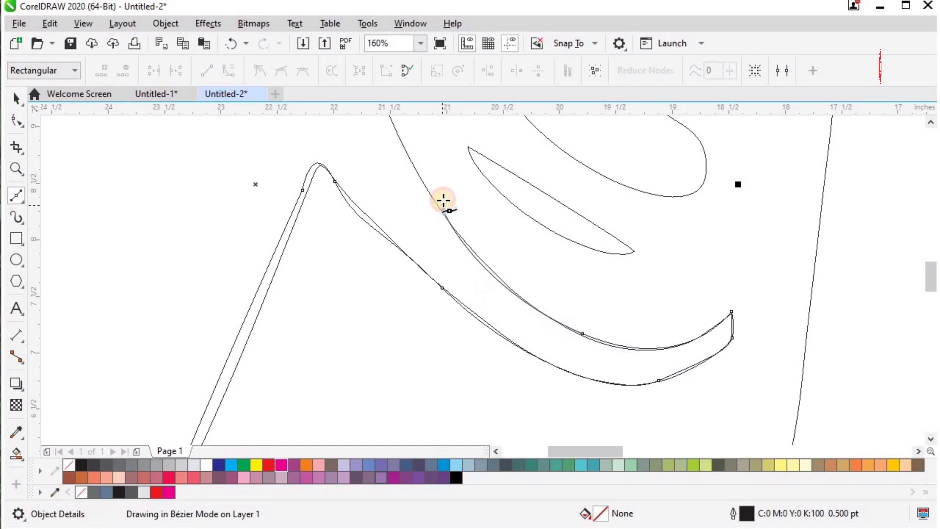
left_click_drag(399, 130, 392, 133)
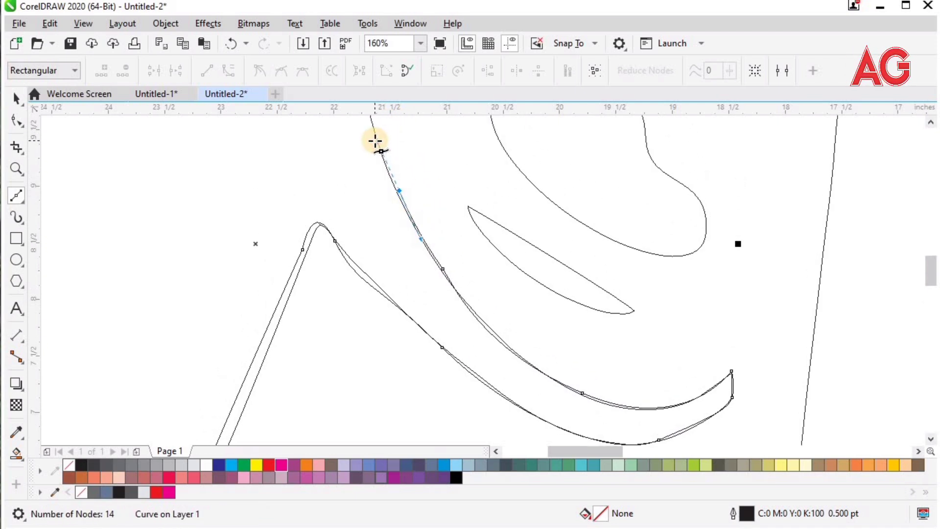
scroll(375, 141, "down", 2)
left_click_drag(434, 162, 469, 137)
left_click_drag(560, 192, 625, 264)
left_click_drag(714, 294, 716, 346)
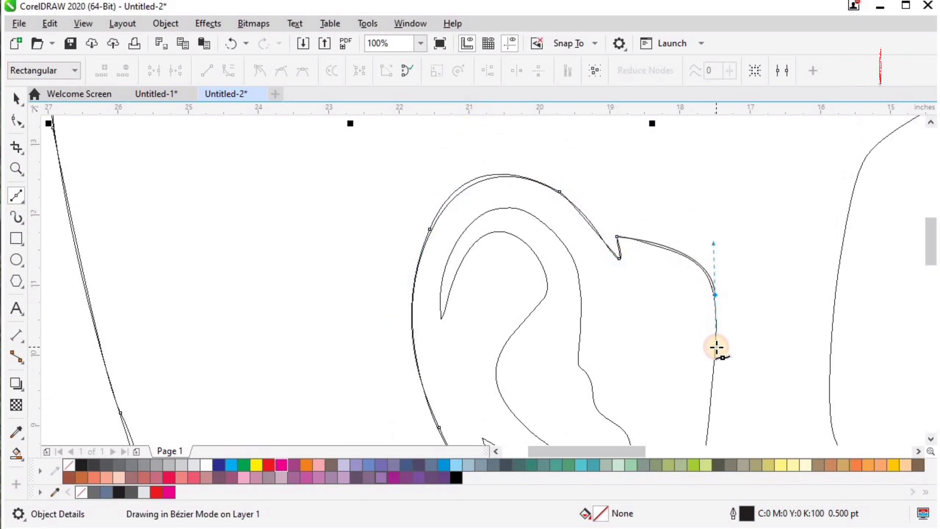
Continue the outline down the sideburn and the back edge of the beard to the neck
scroll(710, 430, "down", 2)
left_click_drag(414, 371, 420, 380)
key("ctrl+z")
left_click(419, 329)
key("ctrl+z")
left_click_drag(421, 321, 412, 339)
left_click_drag(449, 414, 480, 401)
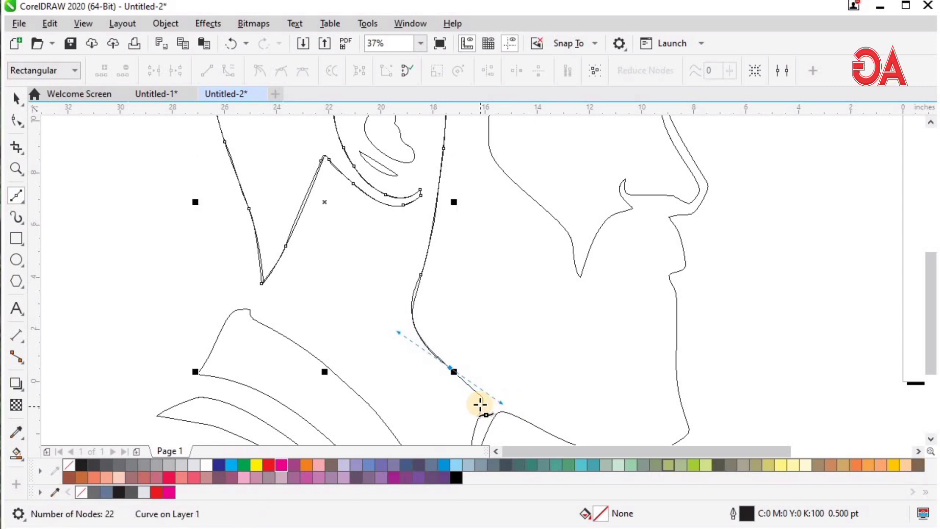
Trace the pointed neck spike and the underside of the beard up to the chin
scroll(482, 411, "up", 2)
left_click_drag(434, 376, 441, 380)
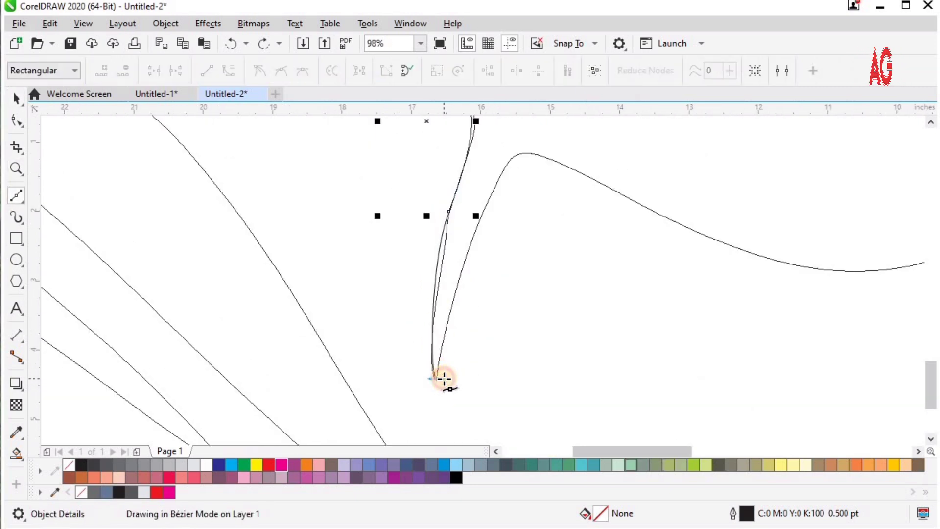
left_click_drag(495, 199, 759, 275)
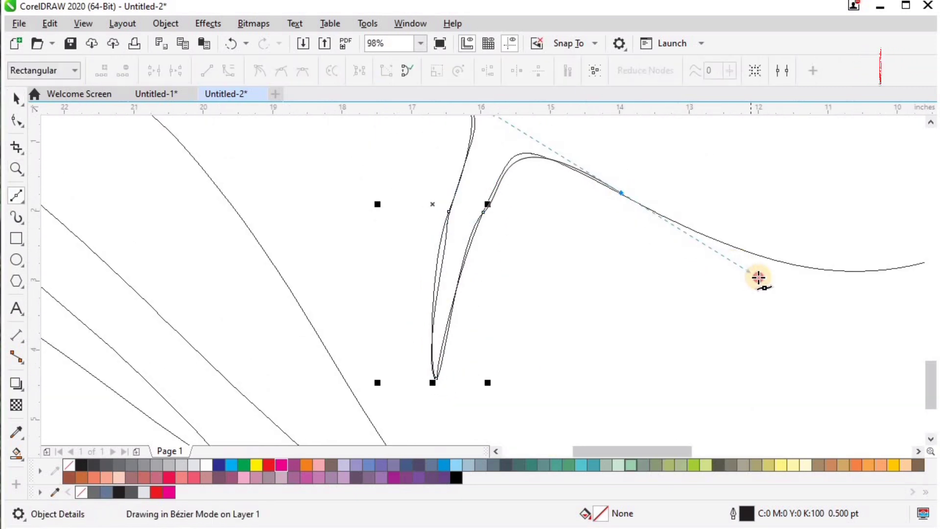
left_click_drag(908, 268, 771, 261)
left_click_drag(829, 204, 833, 210)
left_click_drag(810, 131, 822, 191)
Continue the outline up the front of the beard to the base of the lip profile
key("F8")
scroll(822, 189, "down", 2)
key("F8")
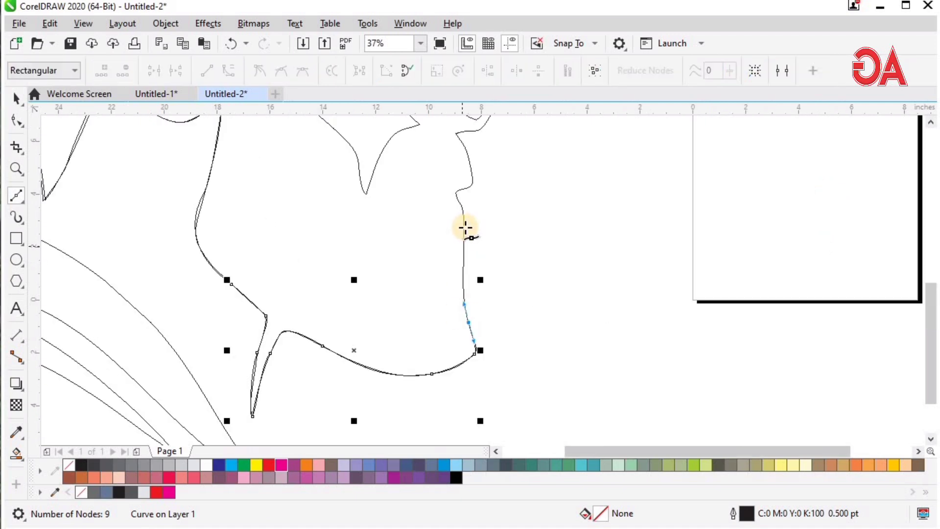
left_click_drag(464, 225, 455, 194)
key("F2")
left_click_drag(602, 128, 405, 245)
scroll(513, 370, "down", 2)
key("ctrl+z")
mouse_move(513, 372)
left_mouse_down()
mouse_move(535, 347)
mouse_move(525, 308)
left_mouse_up()
key("ctrl+z")
key("F2")
left_click_drag(597, 260, 501, 375)
left_click_drag(554, 411, 275, 180)
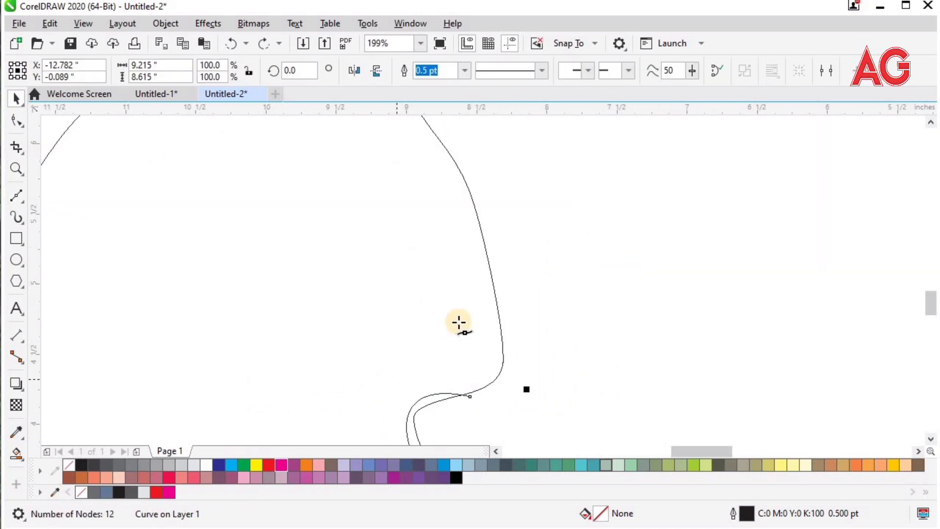
scroll(455, 338, "down", 1)
left_click(449, 385)
left_click_drag(458, 315, 457, 296)
key("ctrl+z")
left_click_drag(462, 370, 342, 169)
key("ctrl+z")
Trace the lip profile up to the sharp corner beneath the nose
key("F2")
scroll(519, 245, "down", 1)
left_click(504, 370)
left_click_drag(527, 299, 503, 233)
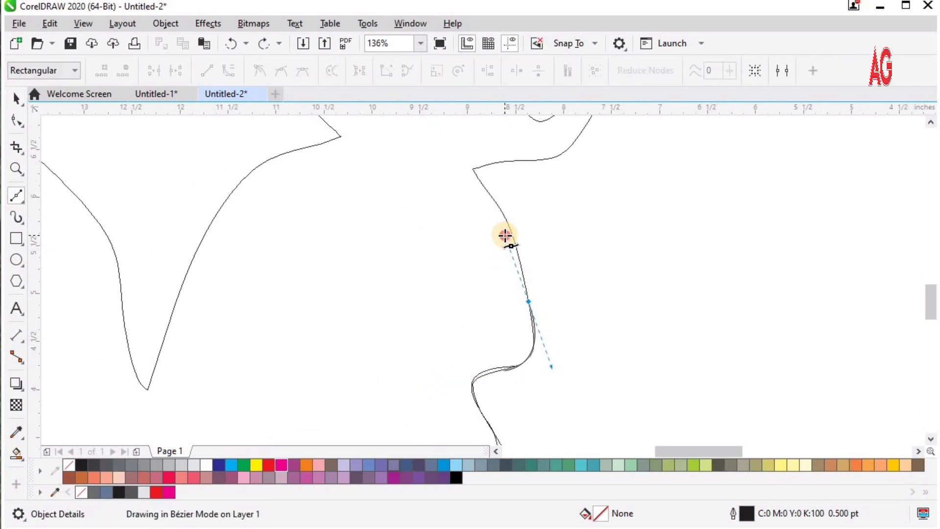
left_click_drag(488, 190, 469, 170)
left_click(472, 168)
Continue the outline along the underside of the nose, around its tip and up the bridge
left_click_drag(546, 158, 580, 159)
left_click_drag(584, 127, 606, 151)
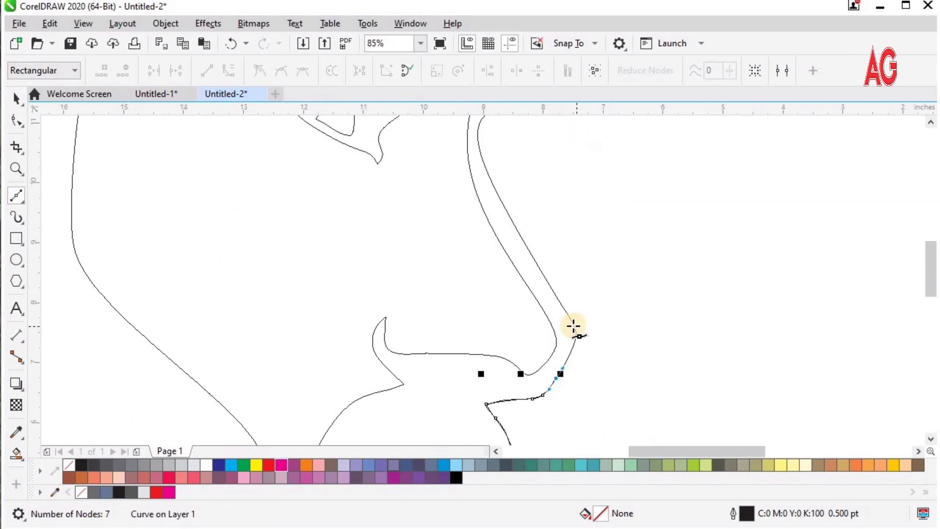
left_click_drag(573, 325, 566, 302)
left_click_drag(487, 174, 487, 159)
left_click_drag(479, 121, 504, 180)
Trace the brow, forehead and front of the hair, and follow the top of the hair back to the outline's start
left_click_drag(516, 170, 516, 170)
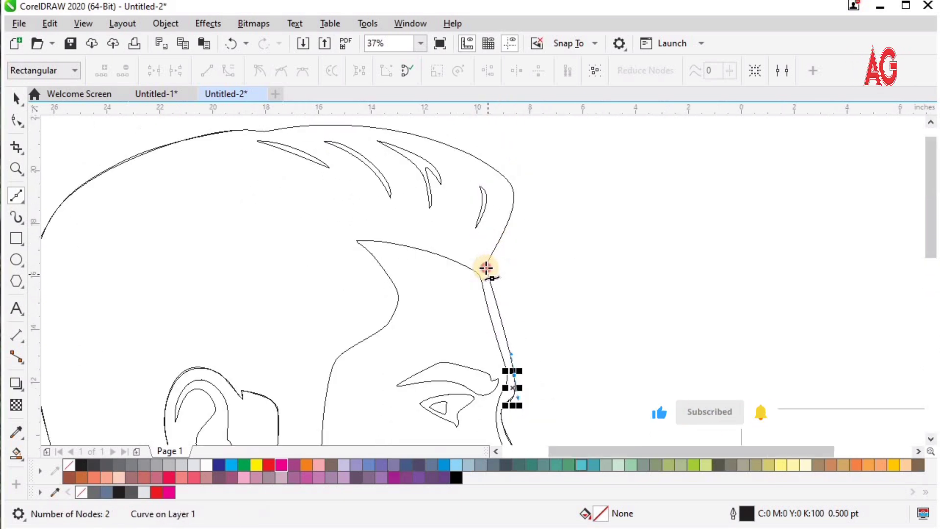
left_click(485, 268)
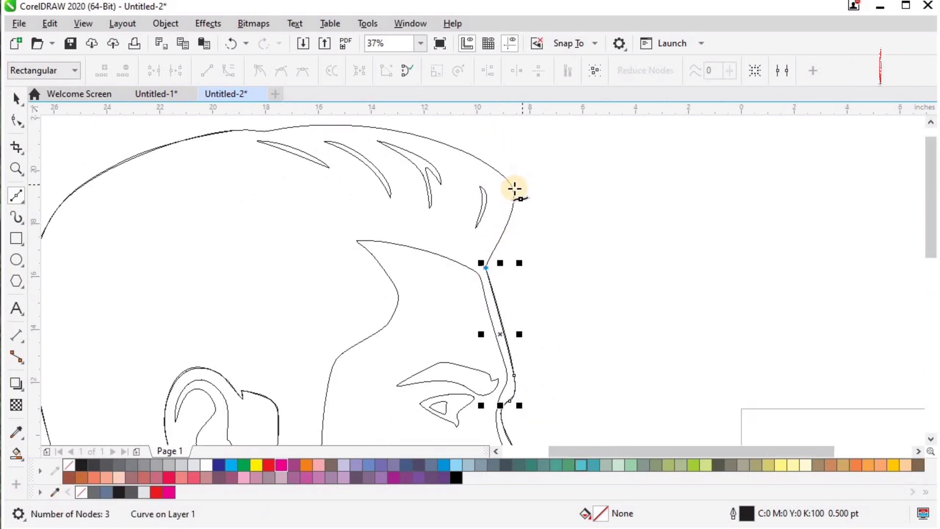
left_click(521, 196)
left_click_drag(435, 139, 293, 204)
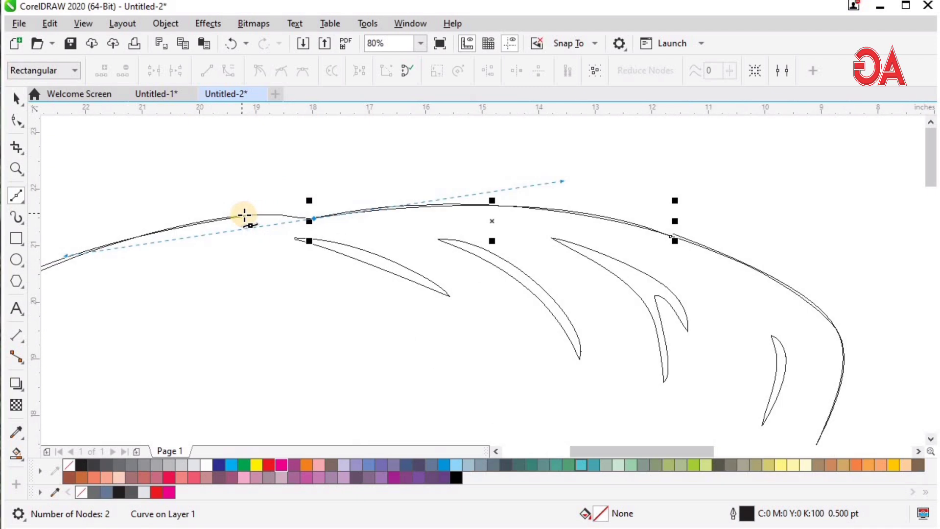
left_click_drag(245, 216, 281, 215)
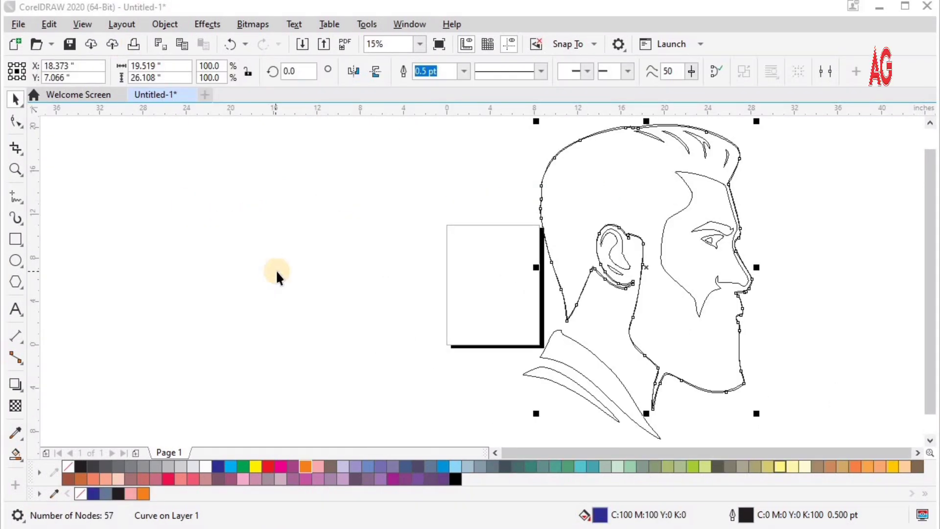
left_click(547, 194)
left_click_drag(547, 194, 447, 195)
key("ctrl+z")
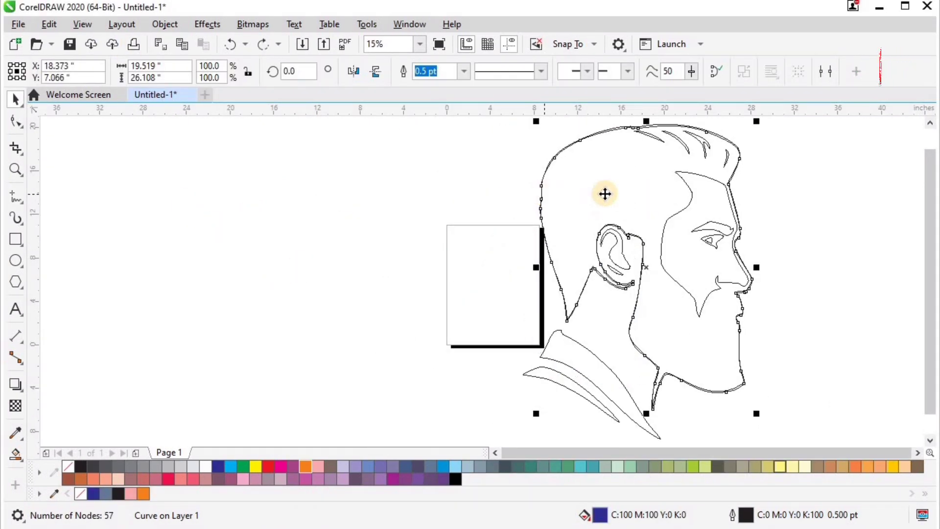
Move the closed hair-and-beard outline clear of the original drawing and color its interior with Smart Fill
left_click_drag(602, 201, 400, 211)
left_click(23, 461)
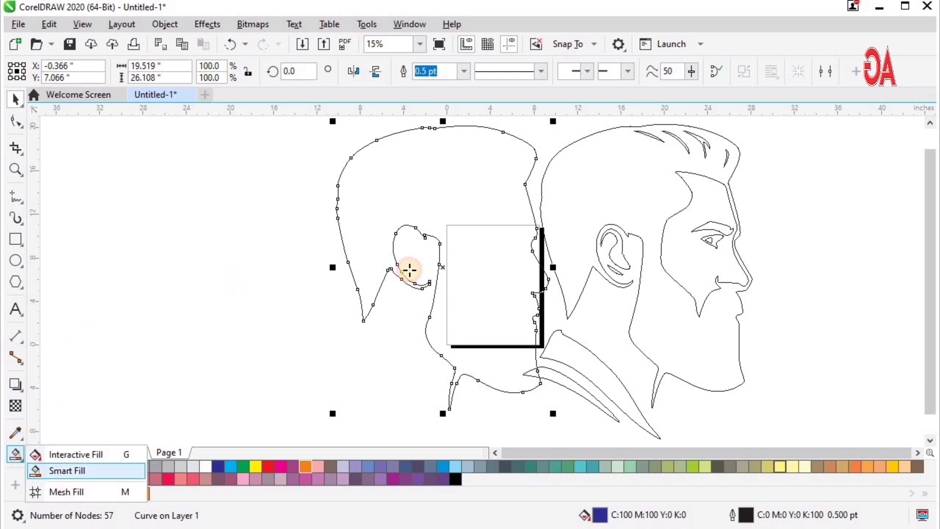
left_click(63, 470)
left_click(401, 177)
Switch to Wireframe view and move the filled hair-and-beard shape back over the original drawing
key("alt+v")
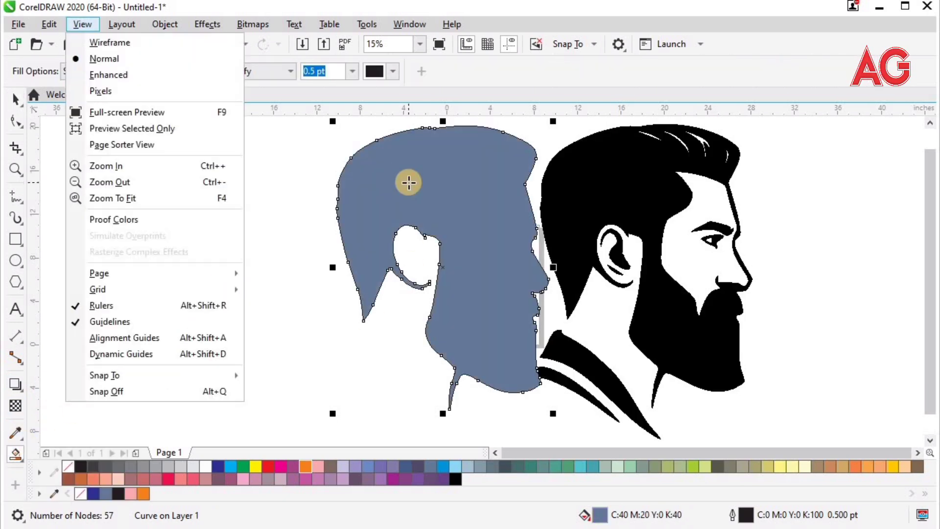
key("w")
key("space")
left_click_drag(363, 181, 565, 182)
Start tracing the inner ear shape with the Bézier tool, following its outer upper arch
key("F2")
left_click_drag(641, 276, 724, 339)
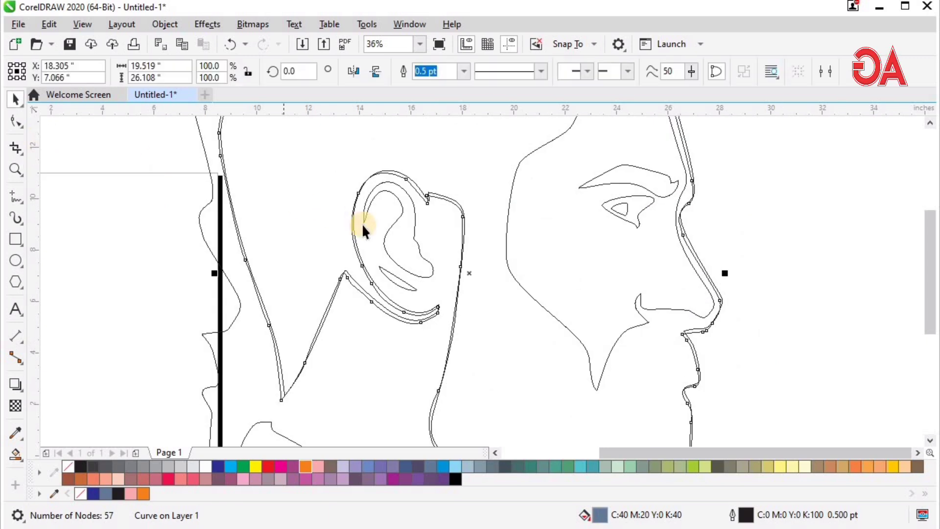
key("F4")
key("F2")
left_click(374, 182)
left_click(17, 197)
left_click(490, 223)
left_click_drag(465, 175, 385, 184)
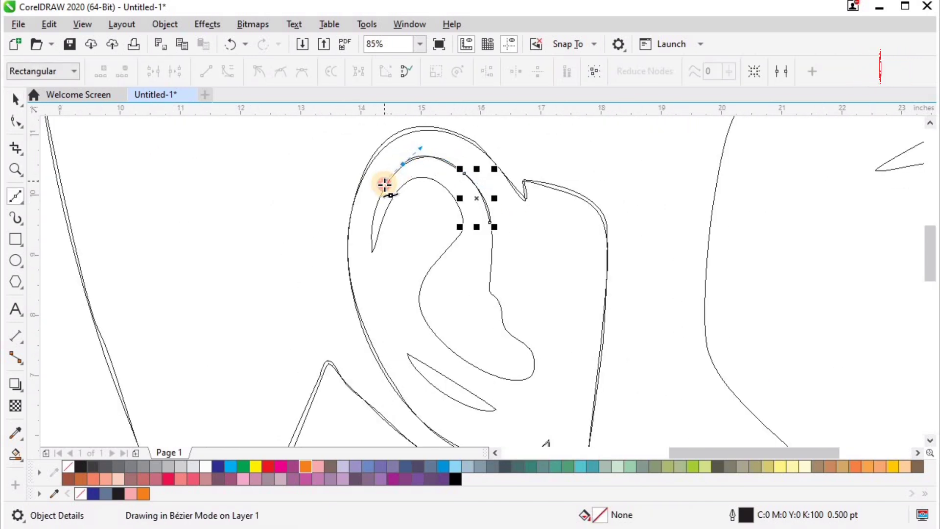
left_click_drag(370, 217, 373, 245)
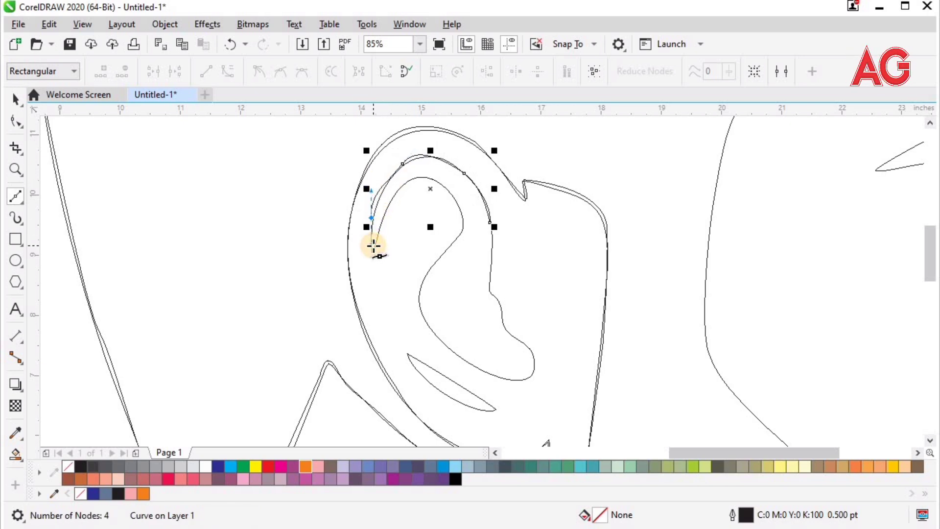
Trace the inner ear shape around its pointed back tip and along the inner arch
scroll(373, 245, "up", 3)
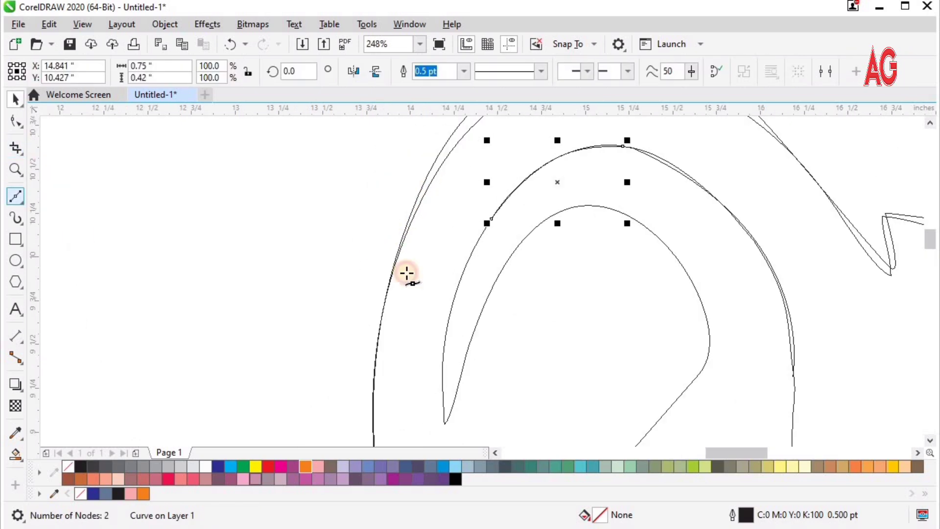
left_click(486, 223)
left_click_drag(442, 352, 441, 411)
left_click(444, 420)
left_click_drag(478, 322, 488, 289)
left_click_drag(585, 205, 639, 206)
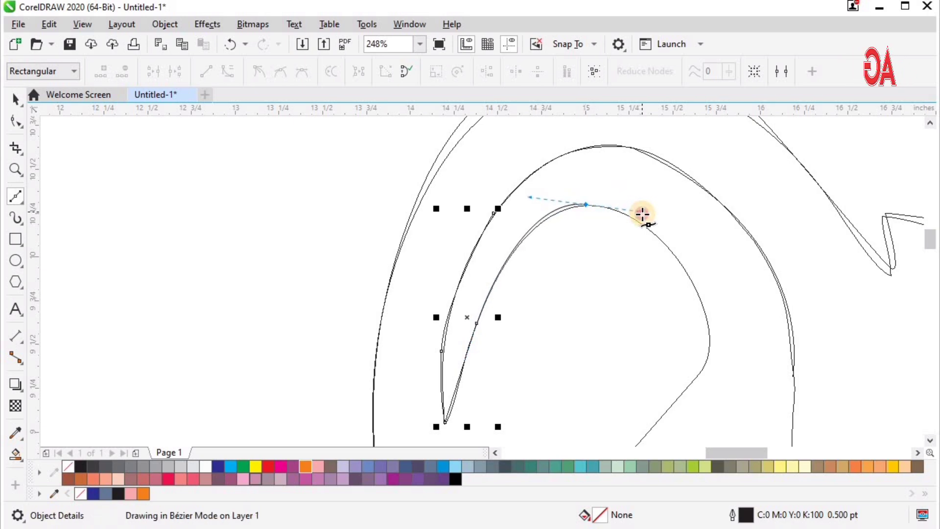
left_click_drag(701, 301, 714, 338)
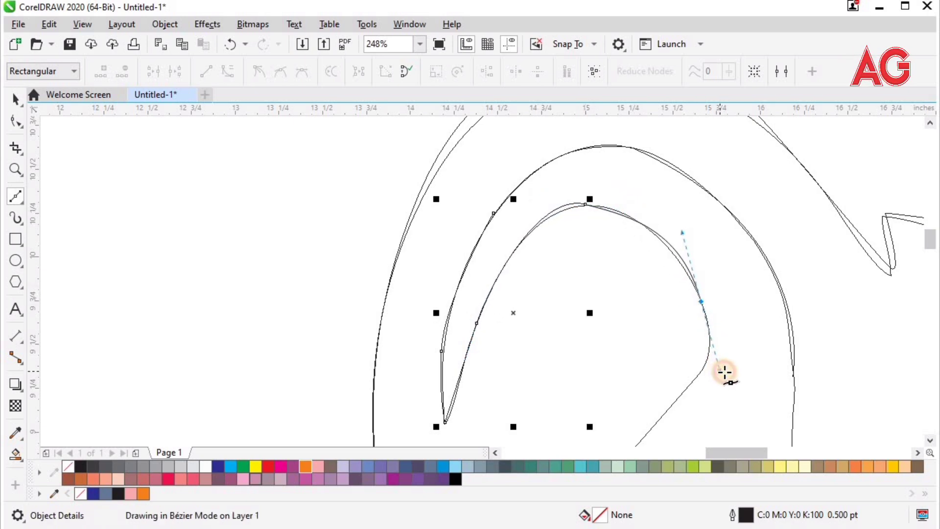
left_click_drag(725, 372, 725, 371)
Continue the inner ear outline from the end of the inner arch down its slanted middle edge
key("space")
left_click(734, 285)
left_click(667, 277)
left_click(16, 195)
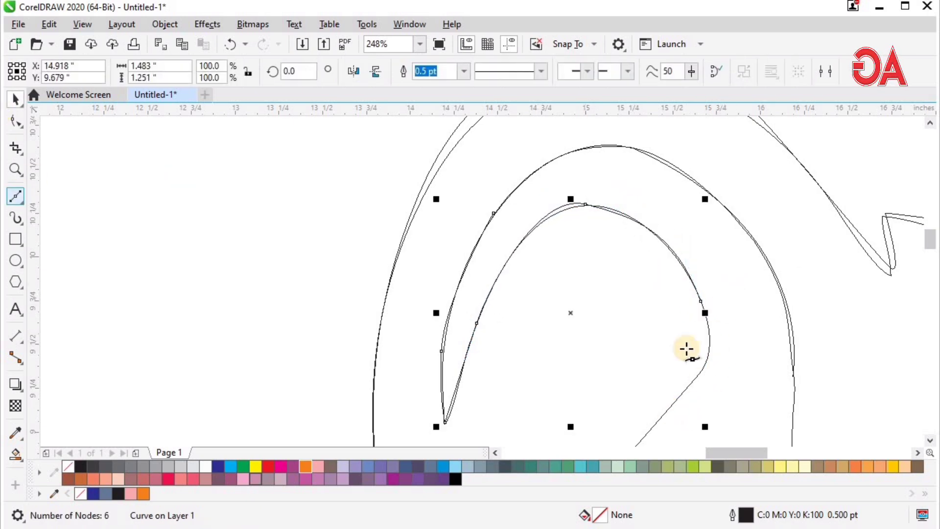
left_click(706, 318)
scroll(655, 391, "down", 1)
left_click_drag(666, 354, 582, 397)
left_click_drag(402, 361, 394, 418)
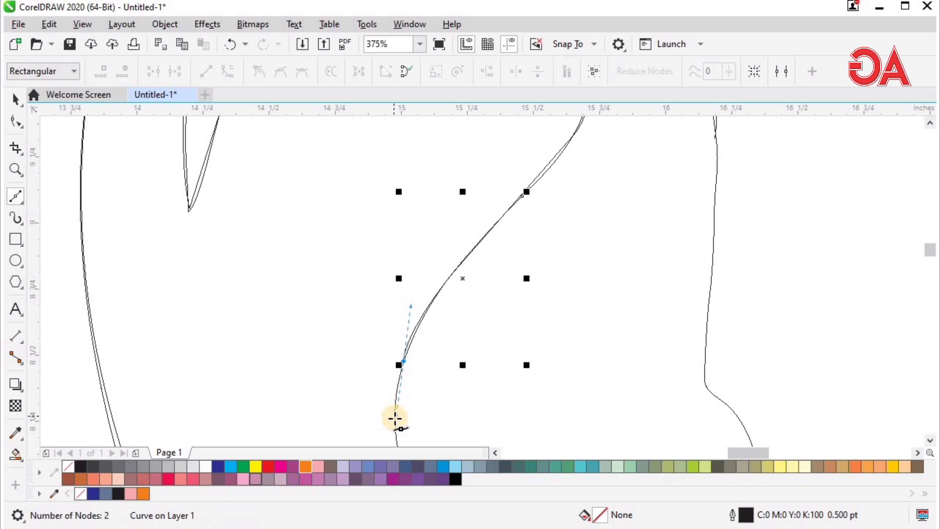
left_click(394, 436)
Trace the lower curve of the inner ear shape to its rounded bottom end
key("F2")
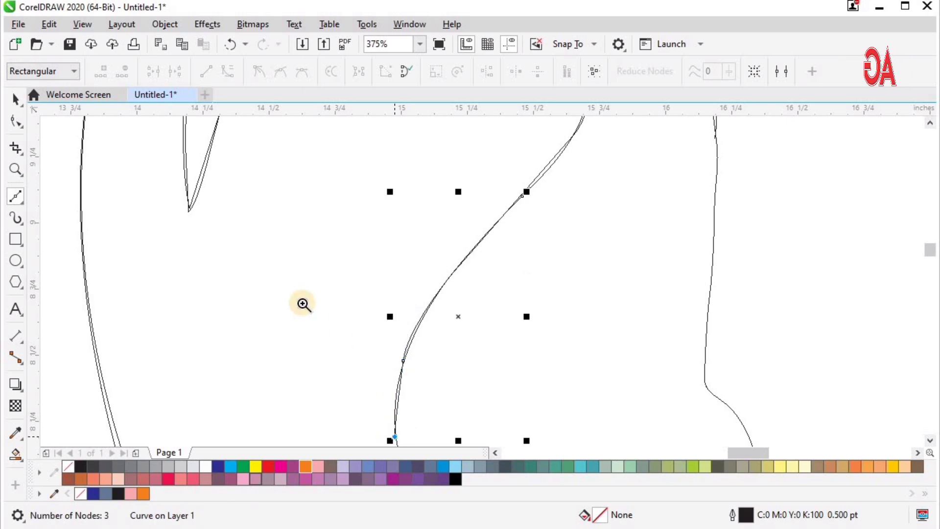
left_click_drag(314, 321, 654, 443)
key("ctrl+z")
scroll(370, 200, "down", 2)
left_click_drag(534, 322, 673, 298)
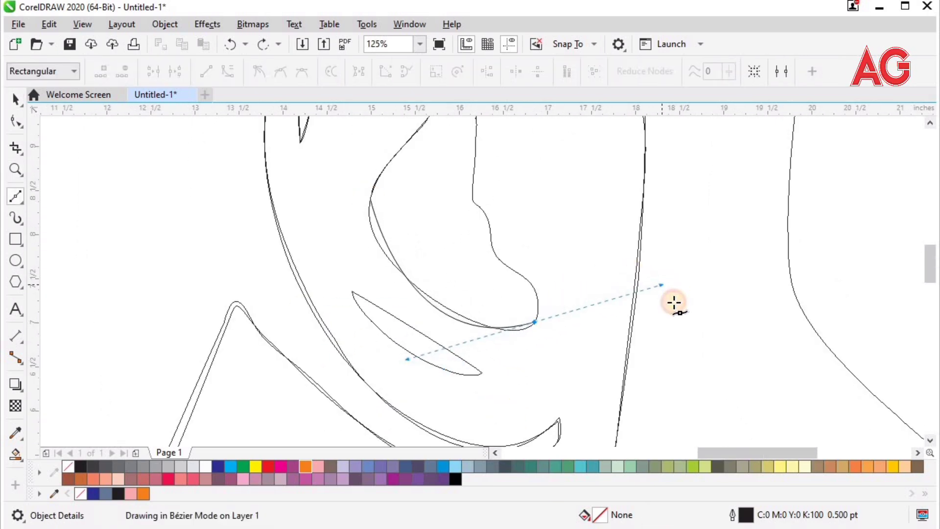
key("ctrl+z")
left_click(370, 203)
left_click_drag(422, 291, 551, 307)
Finish tracing the inner ear shape by following its front edge up to the outer arch
key("space")
key("space")
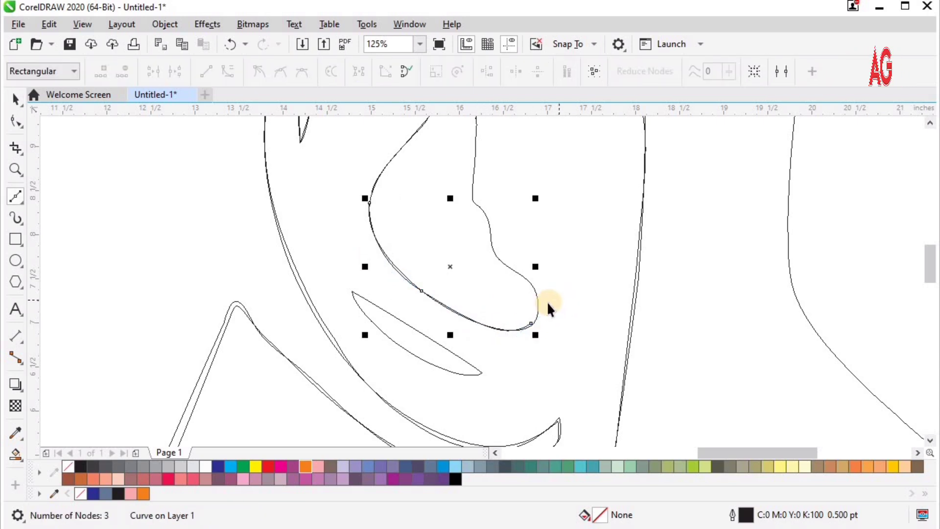
left_click(15, 100)
left_click(89, 147)
left_click(16, 197)
left_click_drag(507, 263, 468, 247)
Try shifting the closed inner ear outline away from the original and undo the move
key("space")
left_click(495, 254)
left_click_drag(478, 308, 516, 283)
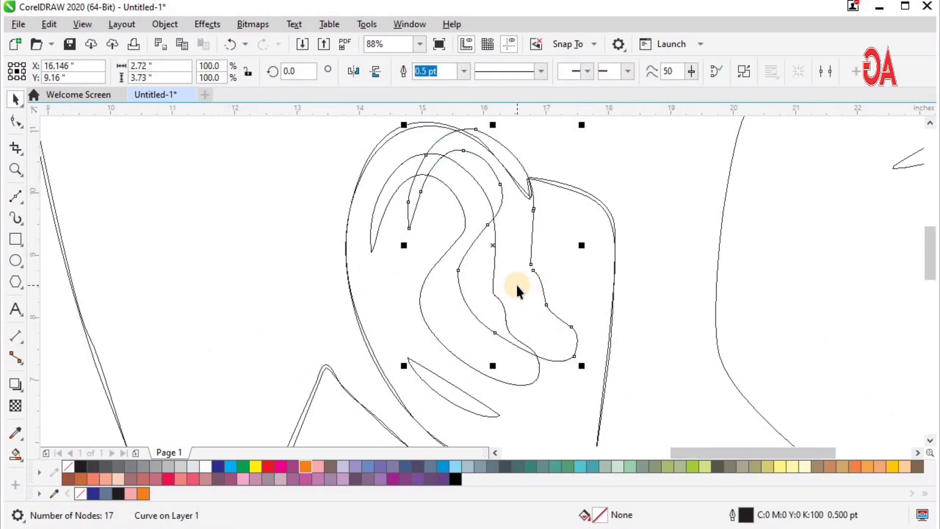
key("ctrl+z")
Switch to Enhanced view and color the traced inner ear shape with Smart Fill
key("alt+v")
key("e")
left_click(15, 454)
left_click(465, 289)
Try moving the filled inner ear shape aside and undo the move
key("space")
left_click_drag(450, 297, 503, 263)
key("ctrl+z")
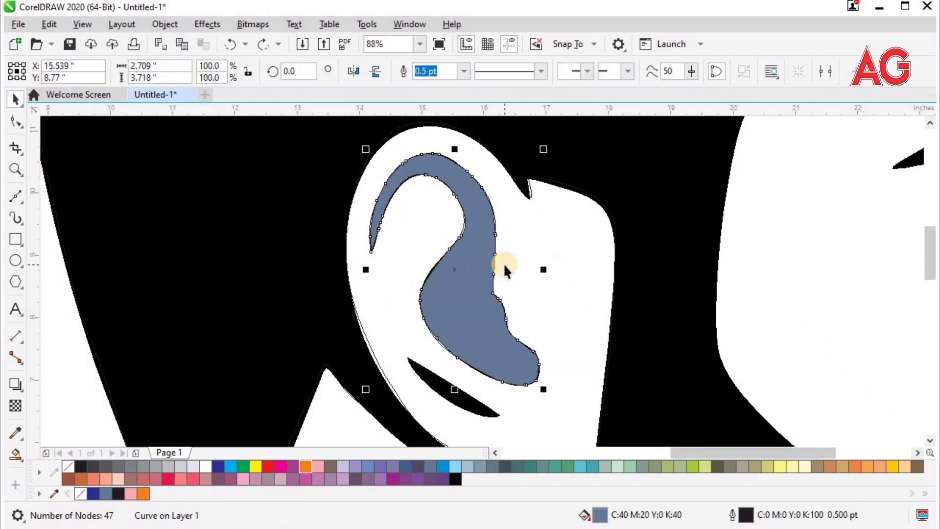
Switch to Wireframe view and trace the straight upper edge of the small crease below the inner ear with the Bézier tool
key("alt+v")
key("w")
left_click(331, 268)
key("z")
left_click_drag(346, 323, 523, 416)
left_click_drag(360, 211, 734, 455)
left_click(15, 196)
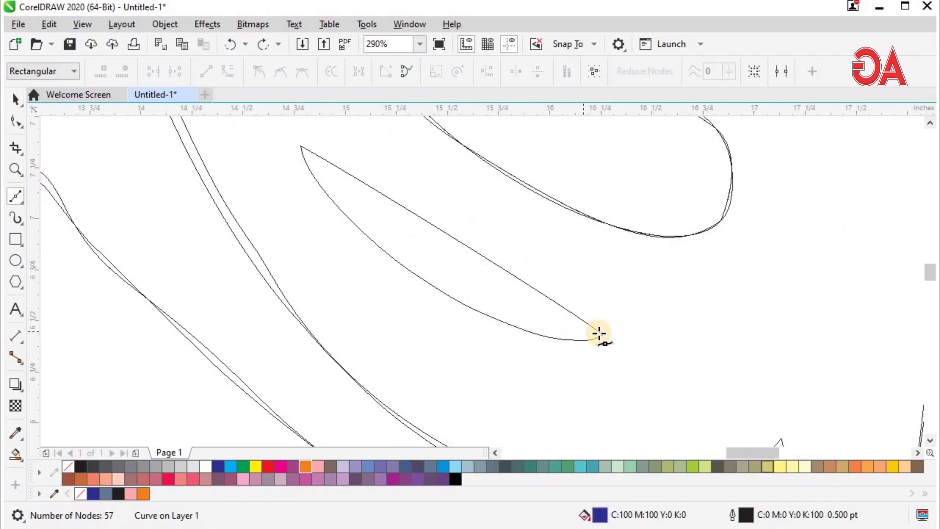
left_click(602, 333)
left_click(293, 142)
key("space")
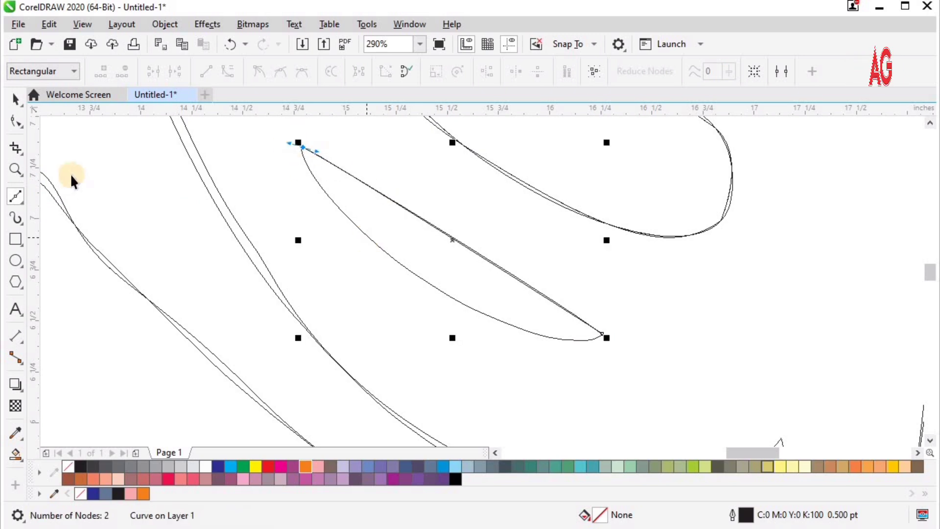
Trace the curved lower edge of the small ear crease between its two tips
key("space")
left_click_drag(312, 133, 285, 152)
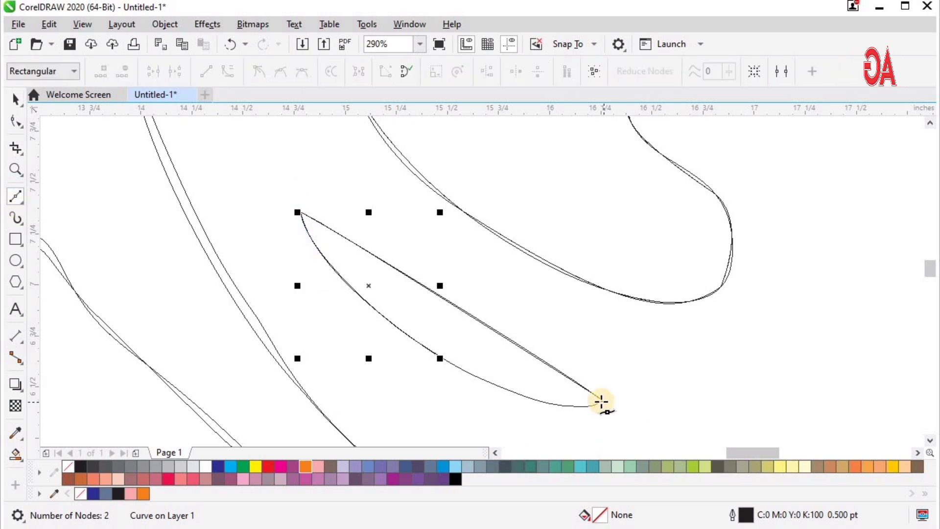
left_click_drag(443, 361, 298, 294)
key("space")
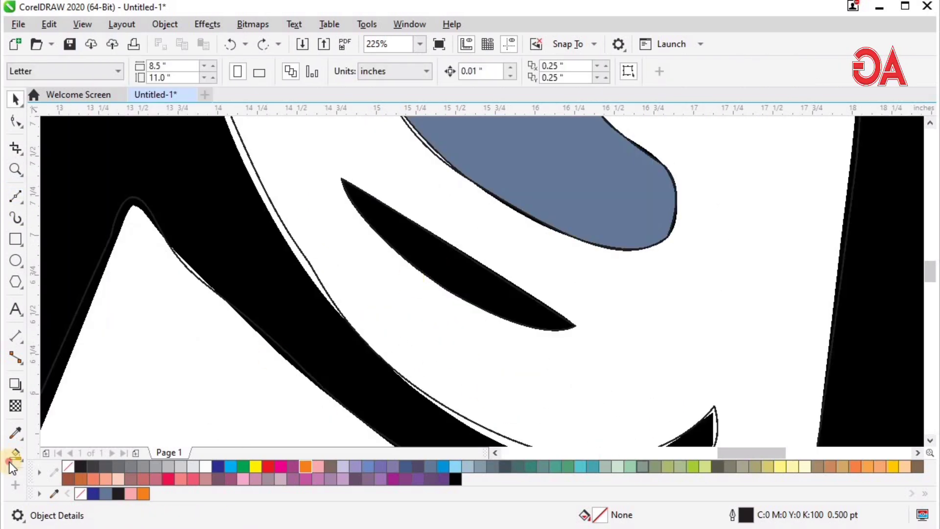
Color the traced ear crease with Smart Fill and return to Wireframe view of the whole artwork
left_click(13, 456)
left_click(435, 260)
key("space")
key("shift+F9")
key("F4")
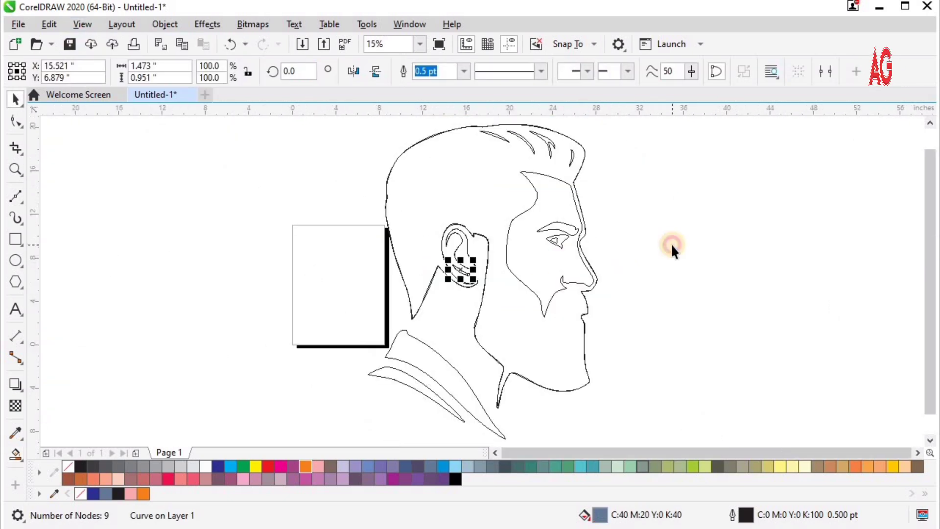
left_click(672, 245)
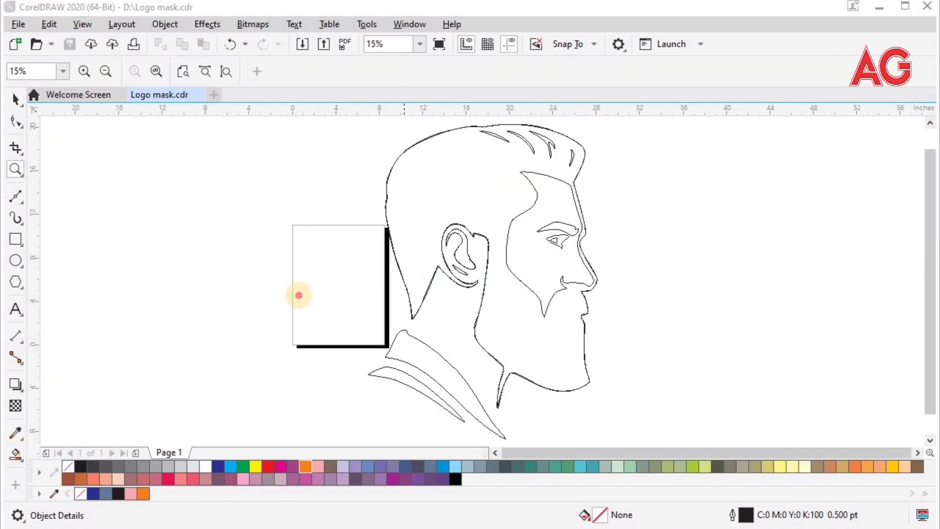
Trace the upper collar shape with the Bézier tool from its rear corner around the long edges to the notch at its top
left_click(630, 360)
key("space")
left_click(15, 197)
left_click(333, 202)
left_click(375, 213)
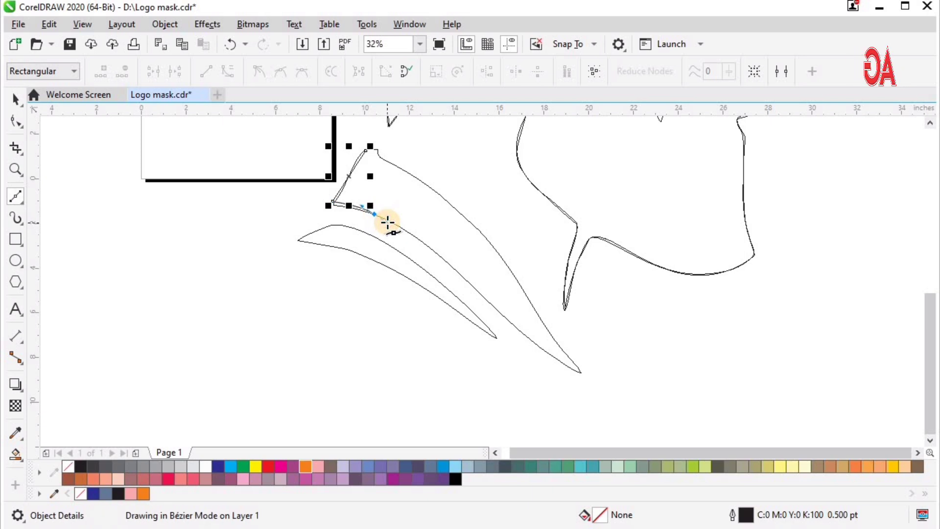
scroll(454, 308, "up", 10)
left_click_drag(425, 212, 430, 157)
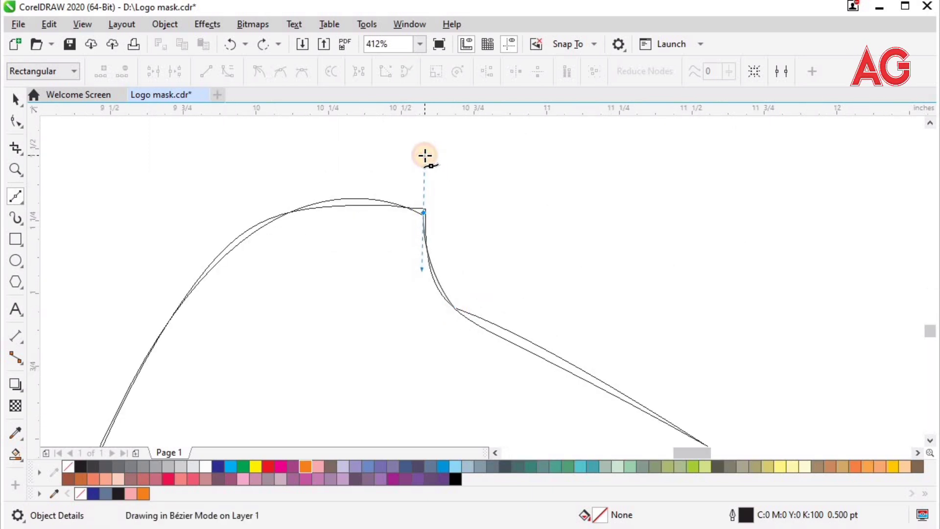
Finish the upper collar outline around the notch at its top, undoing a misplaced segment
key("z")
left_click_drag(323, 183, 476, 240)
key("space")
left_click_drag(620, 292, 638, 269)
key("ctrl+z")
key("F10")
scroll(638, 268, "down", 3)
key("z")
scroll(726, 350, "down", 3)
key("space")
left_click(224, 274)
Leave Wireframe view and color the traced upper collar shape with Smart Fill
left_click(82, 24)
left_click(104, 58)
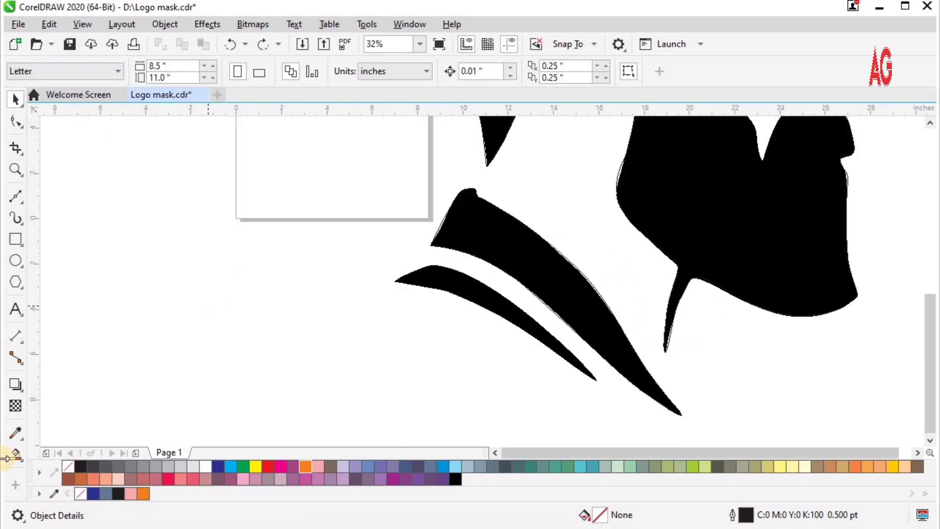
left_click(15, 454)
left_click(543, 265)
Return to Wireframe view and trace the rear tip and first half of the lower edge of the thin collar stripe
left_click(82, 24)
left_click(104, 42)
key("z")
left_click_drag(302, 225, 679, 415)
key("space")
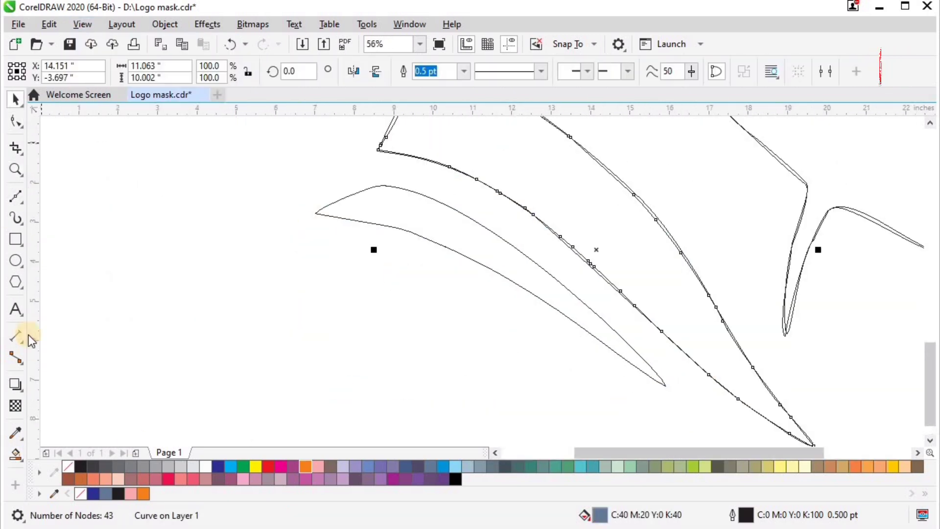
left_click(15, 197)
left_click(381, 186)
left_click(318, 213)
left_click(397, 227)
left_click_drag(519, 287, 539, 303)
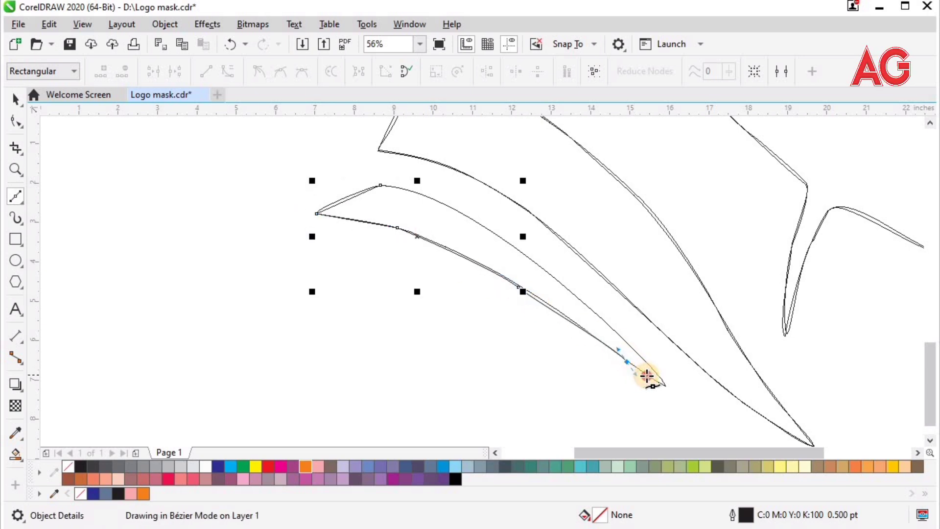
Continue the thin collar stripe's outline around its front tip and back along the upper edge to close it
left_click_drag(647, 376, 649, 378)
left_click(664, 385)
left_click_drag(608, 323, 598, 314)
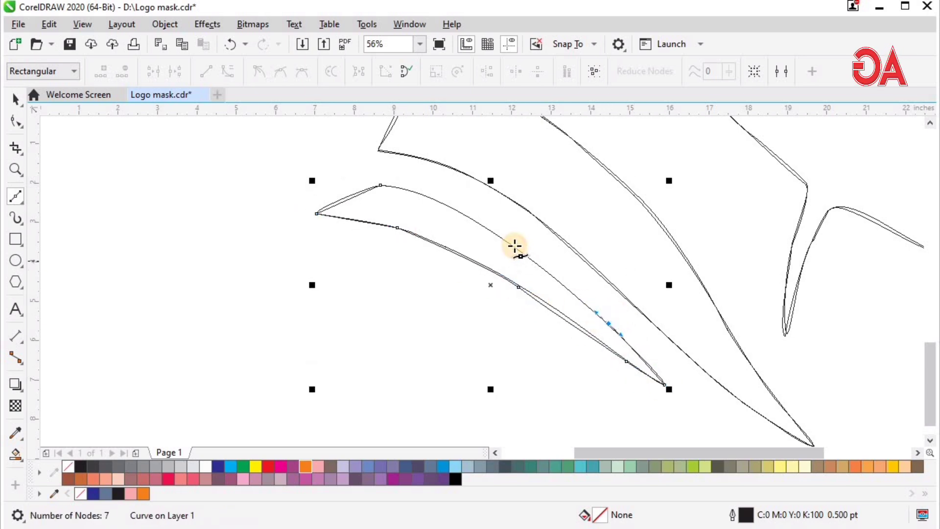
left_click_drag(385, 186, 357, 185)
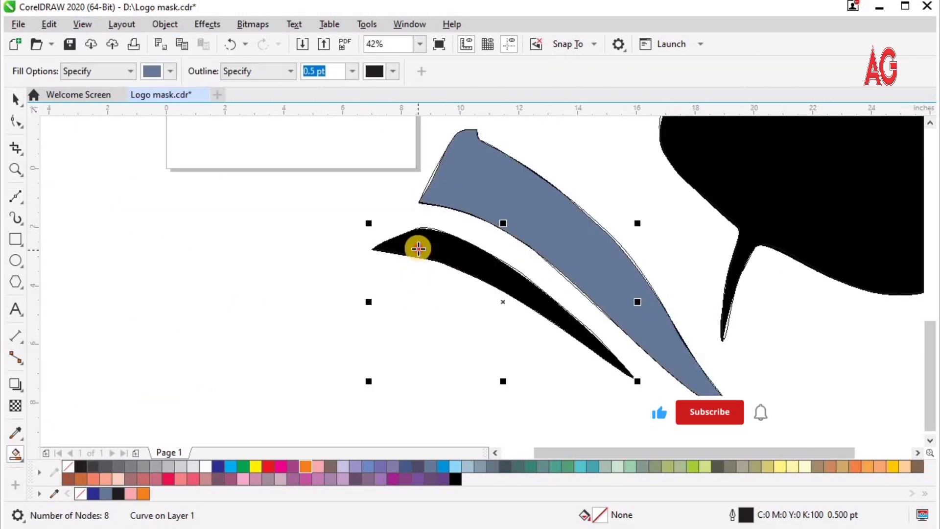
Color the traced thin collar stripe with Smart Fill
key("space")
left_click(16, 453)
mouse_move(450, 252)
left_mouse_down()
mouse_move(418, 278)
mouse_move(459, 260)
mouse_move(425, 290)
mouse_move(463, 261)
left_mouse_up()
left_click(416, 288)
key("space")
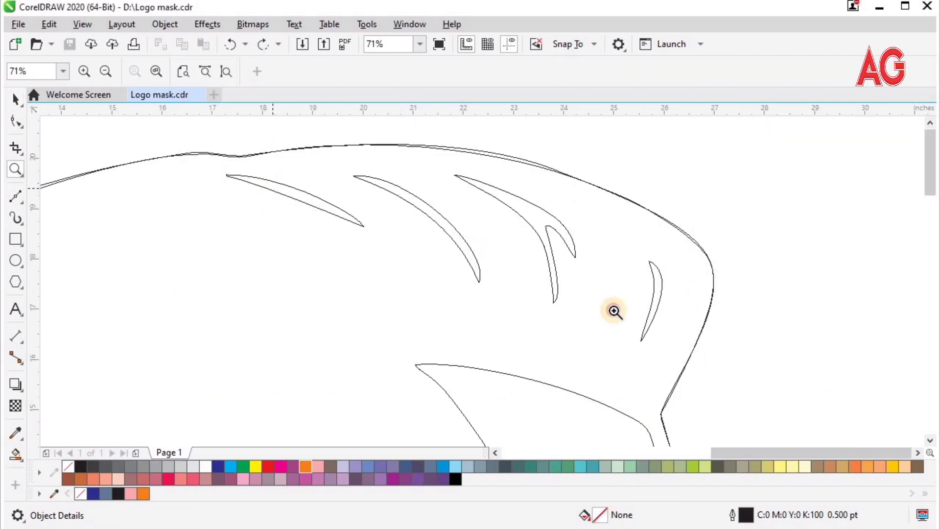
Trace the rearmost hair highlight as a closed outline with the Bézier tool
left_click(614, 312)
left_click(15, 196)
left_click(172, 173)
left_click_drag(267, 190, 299, 207)
left_click_drag(369, 247, 371, 261)
left_click_drag(284, 216, 223, 196)
left_click(172, 173)
Trace the second curved hair highlight down to its pointed tip and back to its start
left_click(357, 173)
left_click(388, 176)
left_click_drag(440, 201, 414, 205)
left_click(517, 270)
left_click(535, 327)
left_click(391, 190)
left_click(353, 173)
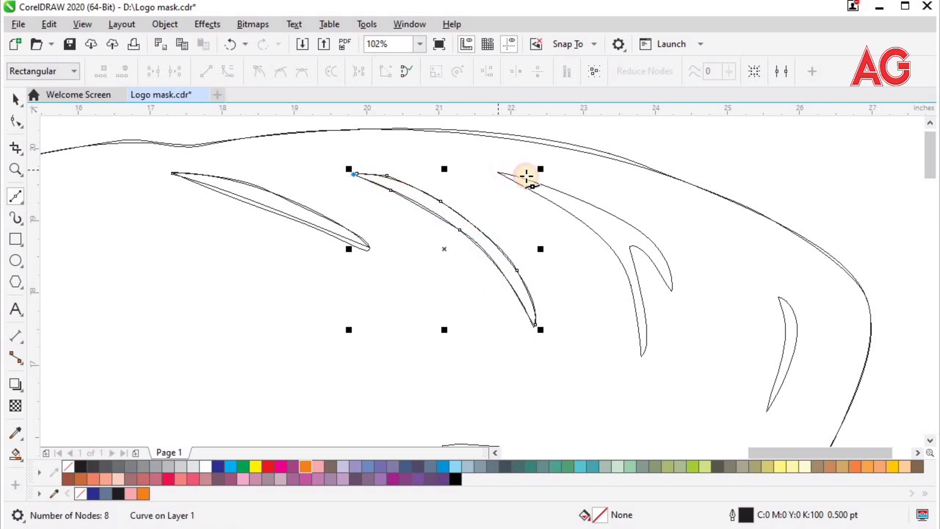
Trace the forked hair highlight's upper edge around its front tip to the fork, undoing the extra segment
left_click(497, 172)
left_click_drag(594, 204, 642, 233)
left_click_drag(659, 251, 607, 248)
left_click_drag(642, 302, 642, 329)
key("ctrl+z")
key("space")
key("space")
Trace the forked hair highlight's lower prong and its rear edge back to the starting tip
left_click(630, 250)
left_click_drag(642, 356, 630, 364)
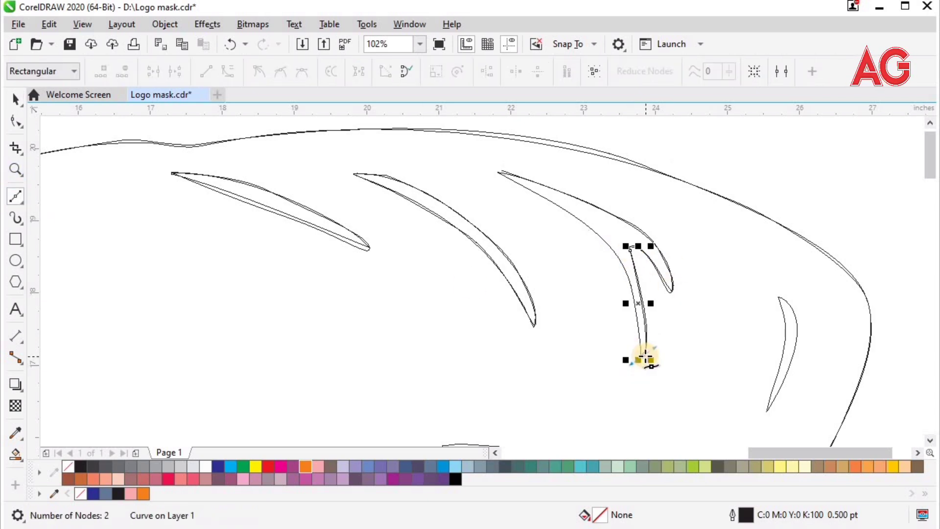
key("space")
key("space")
left_click(607, 248)
left_click(638, 352)
left_click_drag(592, 230, 541, 199)
left_click(499, 172)
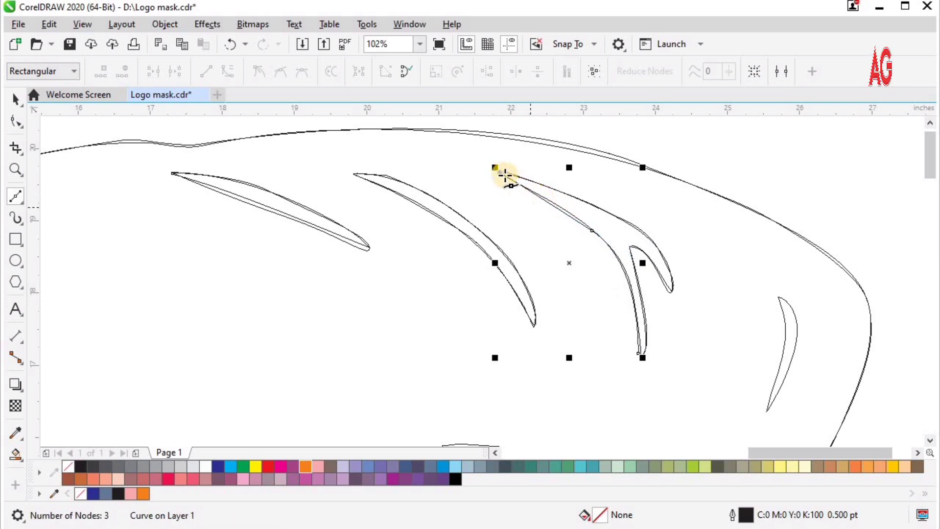
Trace the small crescent hair highlight nearest the forehead as a closed outline
left_click(779, 298)
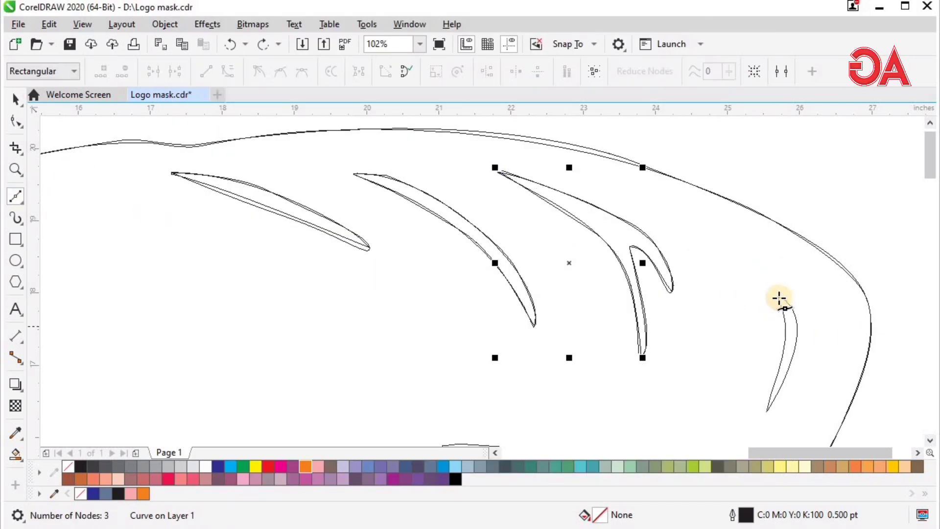
left_click(779, 297)
left_click_drag(798, 338, 793, 370)
key("space")
left_click(16, 218)
left_click(15, 196)
left_click(798, 341)
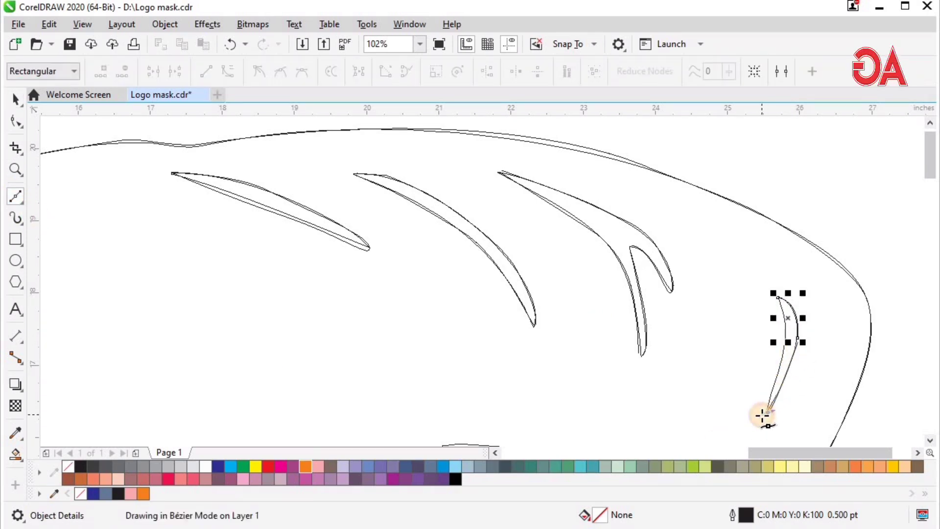
left_click_drag(762, 415, 783, 362)
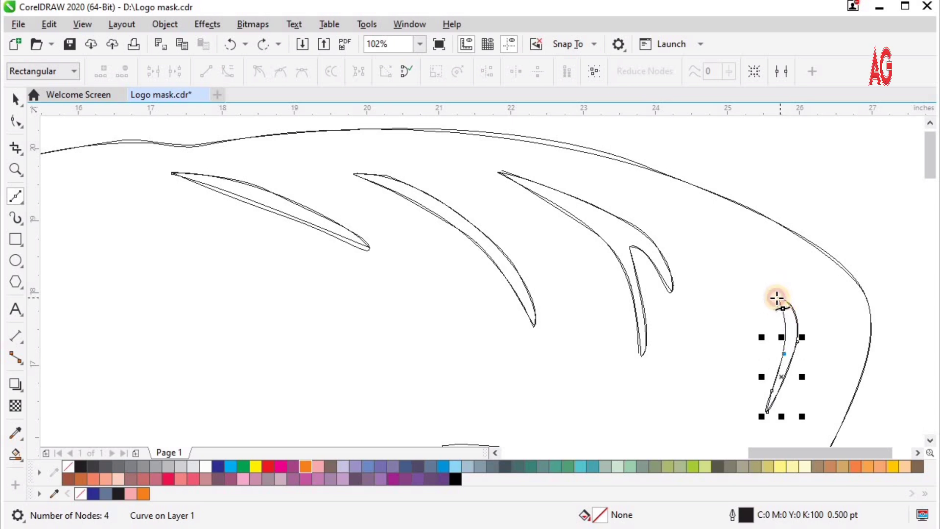
left_click_drag(777, 297, 771, 282)
key("space")
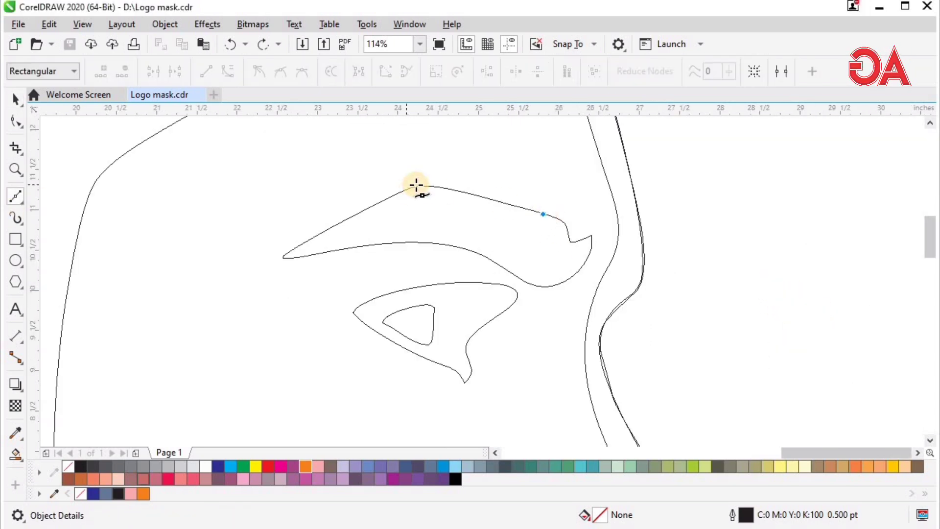
Trace the eyebrow from its upper edge around the rear tip and along the lower edge to the front point
left_click_drag(416, 185, 394, 191)
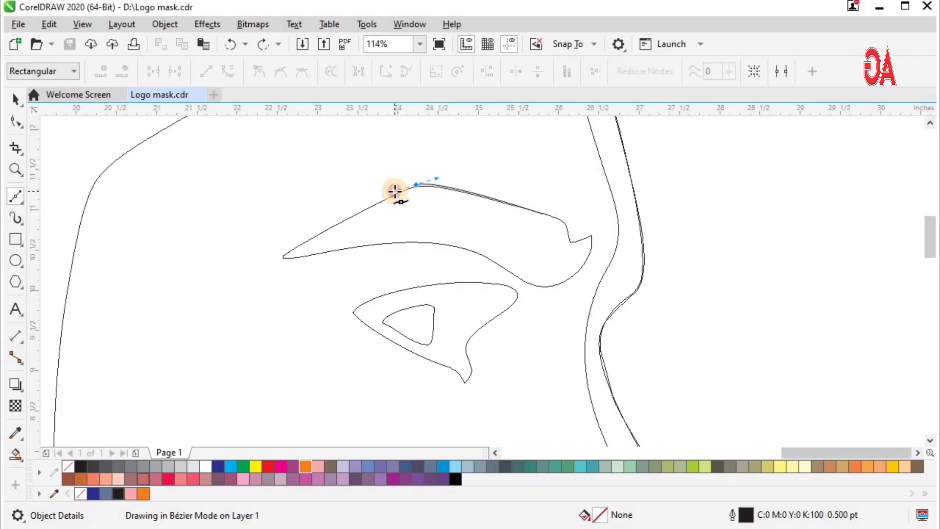
left_click_drag(276, 261, 286, 257)
left_click_drag(437, 243, 474, 251)
mouse_move(522, 279)
left_mouse_down()
mouse_move(545, 295)
mouse_move(528, 280)
left_mouse_up()
left_click(591, 249)
left_click_drag(591, 249, 615, 197)
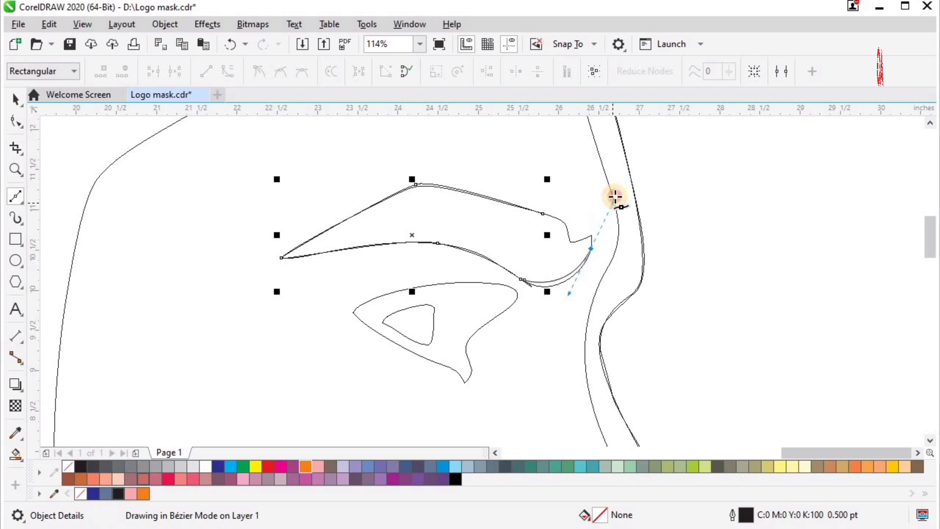
left_click(590, 237)
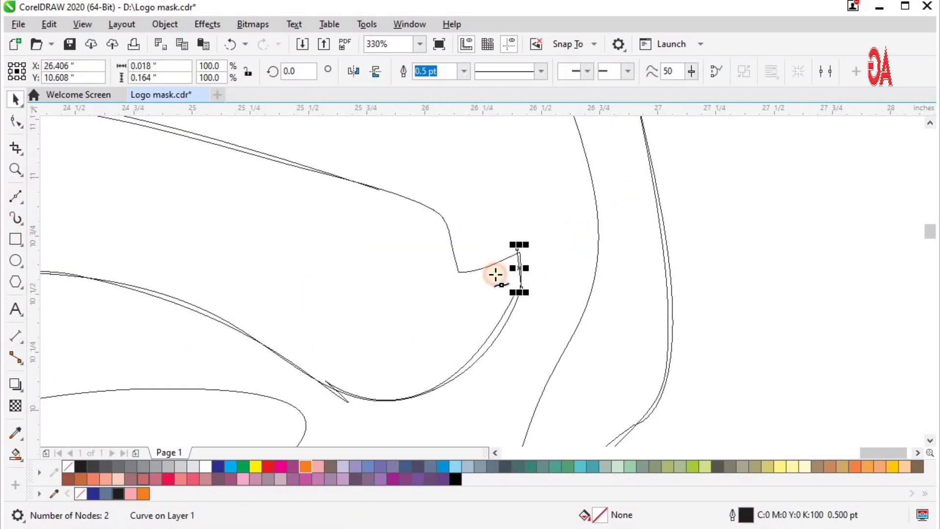
Trace the notch at the eyebrow's front end and join it to the upper edge
left_click(459, 273)
left_click(459, 272)
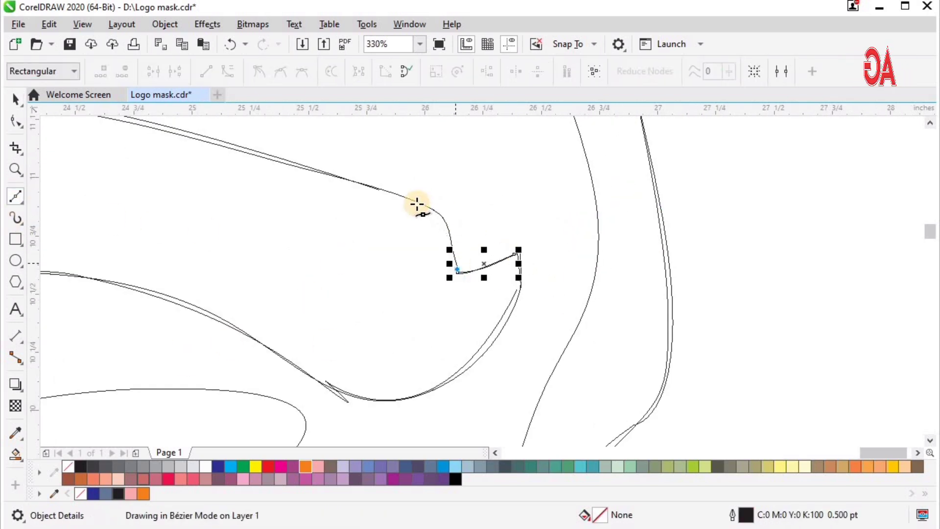
left_click_drag(387, 189, 359, 194)
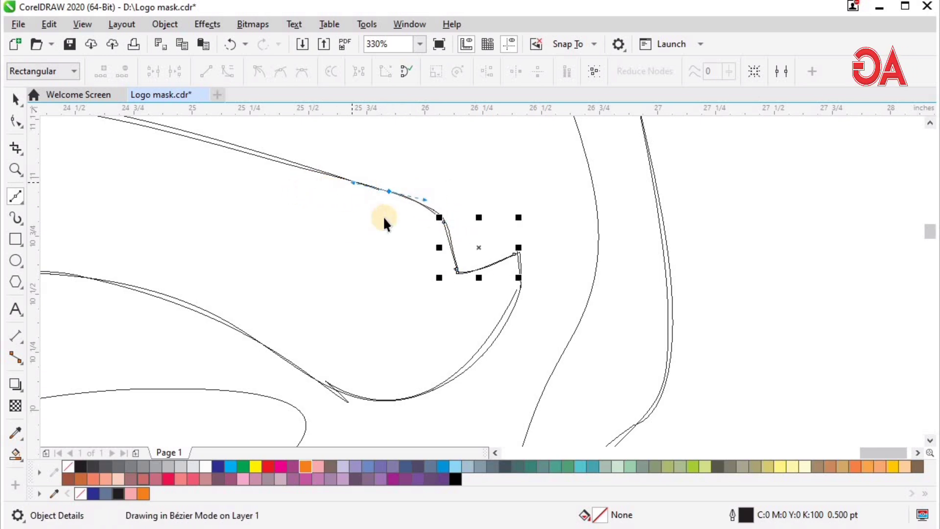
key("space")
Trace the curved upper edge of the inner eye shape to its rear corner, undoing misplaced segments
scroll(406, 213, "down", 2)
key("z")
left_click_drag(297, 154, 600, 328)
left_click_drag(234, 172, 717, 393)
left_click(16, 196)
left_click(395, 225)
left_click_drag(271, 274, 263, 309)
left_click_drag(398, 336, 411, 346)
key("ctrl+z")
left_click(271, 276)
key("ctrl+z")
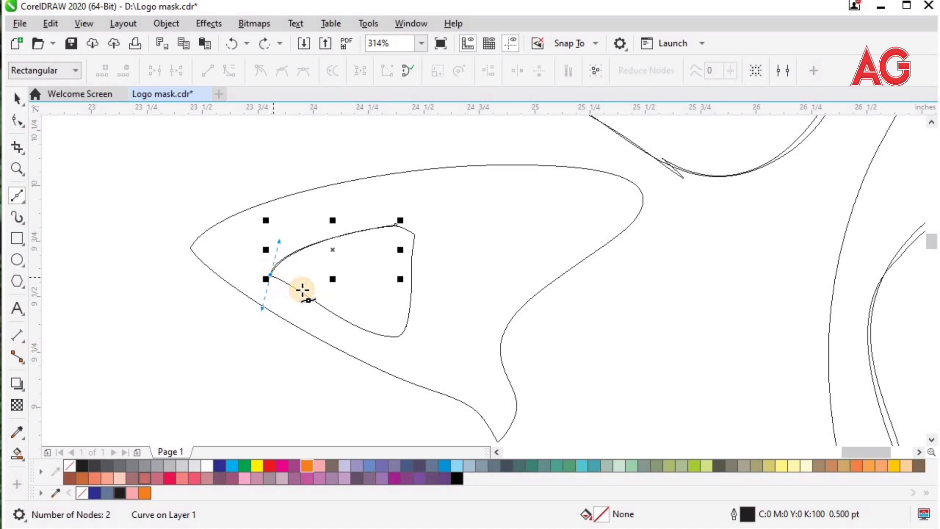
Trace the inner eye shape's lower and front edges back up to its top corner
left_click_drag(372, 331, 382, 338)
scroll(395, 338, "up", 2)
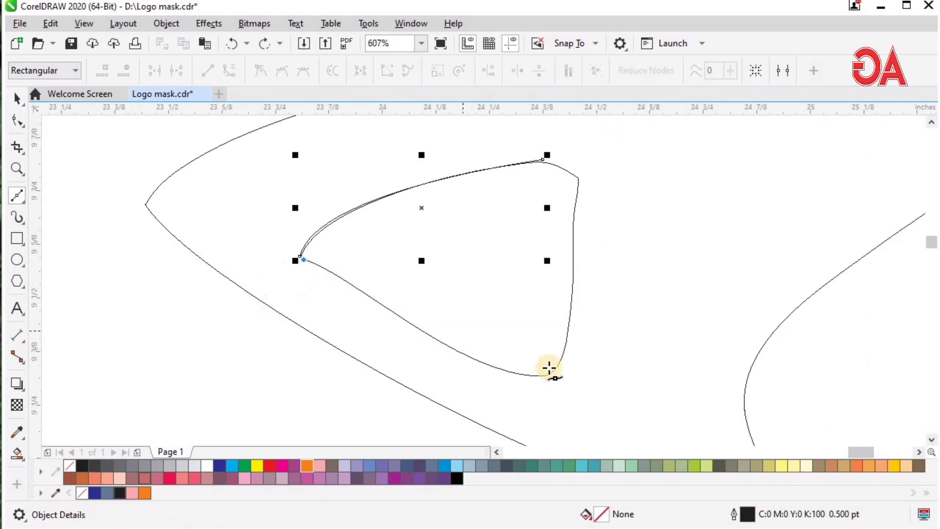
left_click_drag(534, 375, 601, 382)
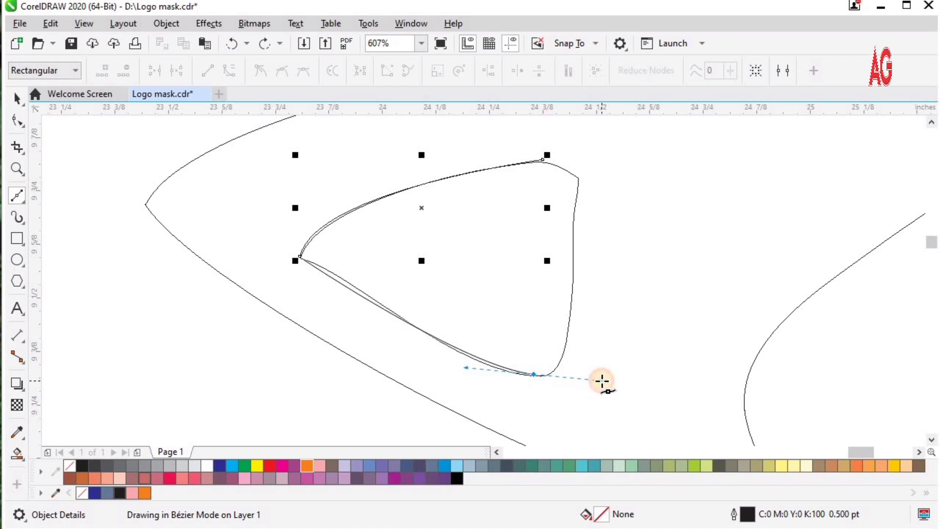
left_click_drag(570, 277, 539, 161)
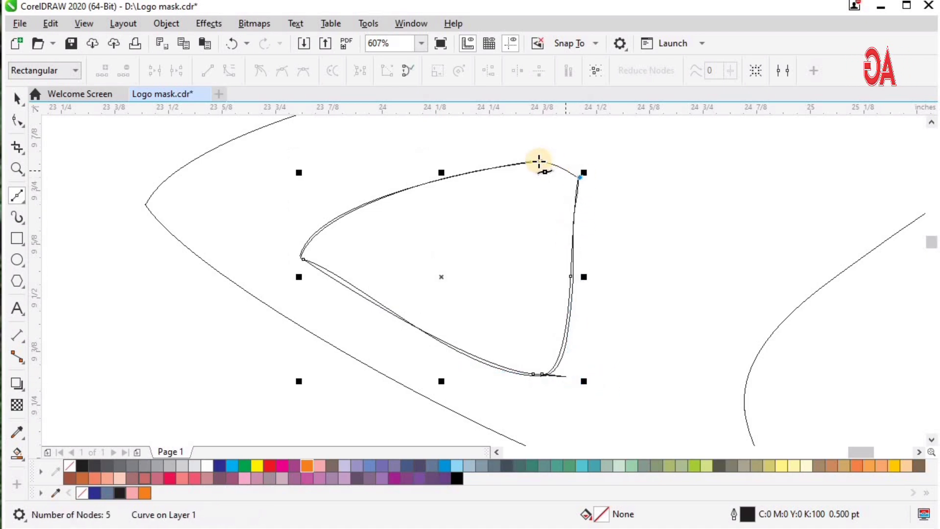
Trace the outer eye shape's upper edge around the rear corner and onto the start of its lower edge
scroll(538, 161, "down", 3)
key("z")
left_click(578, 149)
left_click_drag(287, 262, 590, 426)
scroll(432, 296, "down", 1)
left_click_drag(254, 148, 709, 398)
left_click(17, 196)
left_click_drag(202, 208, 112, 294)
key("ctrl+z")
left_click(563, 157)
left_click_drag(222, 205, 118, 268)
left_click(210, 205)
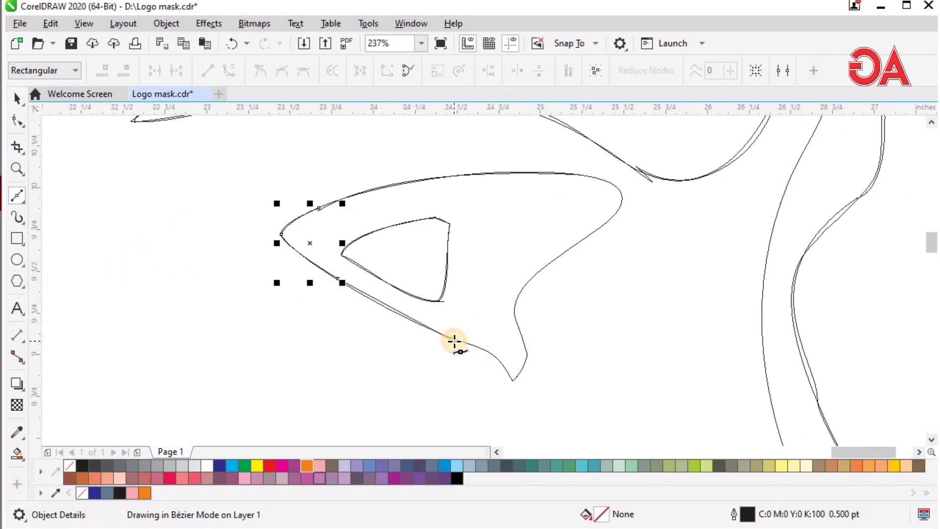
Trace the outer eye shape's lower edge around the pointed bottom tip and up its front edge
left_click(454, 342)
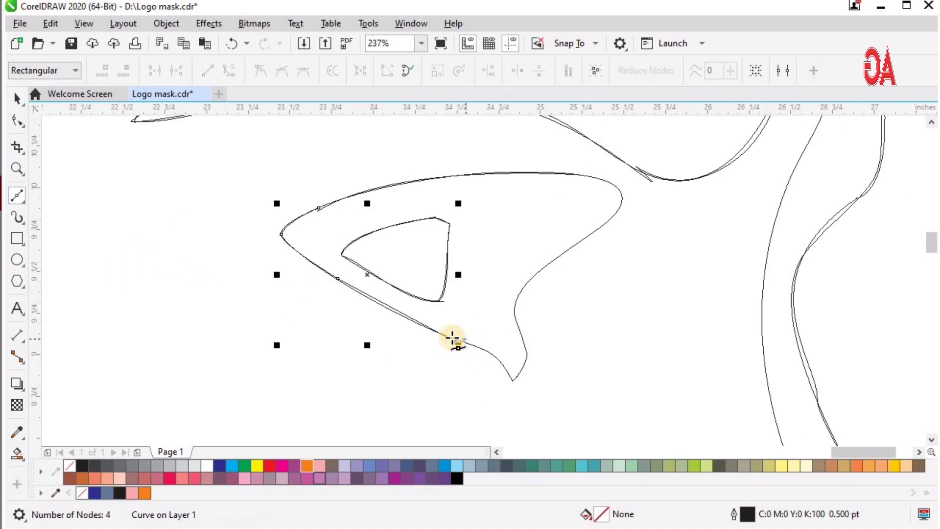
left_click(499, 360)
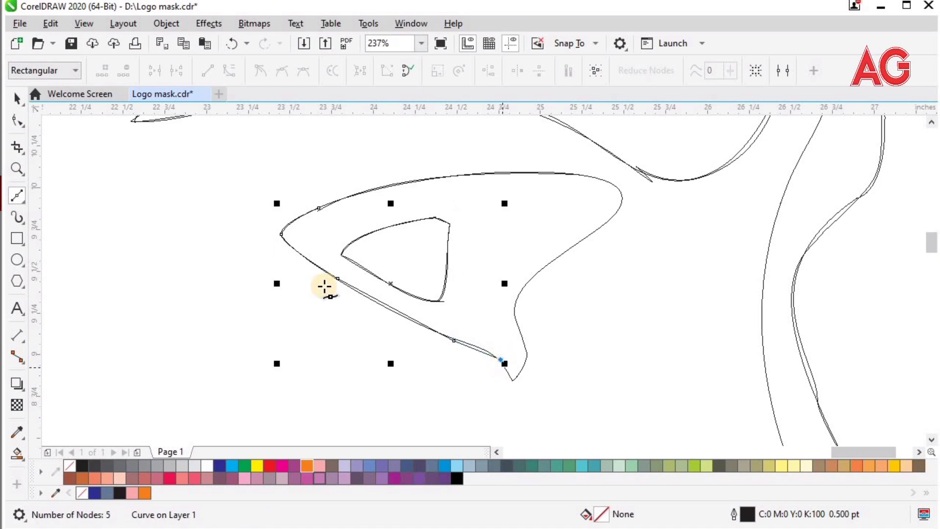
scroll(447, 343, "up", 2)
left_click_drag(471, 341, 472, 341)
left_click_drag(521, 364, 536, 382)
left_click(543, 401)
left_click_drag(564, 343, 554, 310)
left_click_drag(567, 256, 589, 235)
left_click_drag(696, 155, 706, 143)
Close the outer eye outline around its rounded front corner
key("space")
left_click(701, 141)
scroll(702, 141, "down", 5)
scroll(708, 132, "up", 7)
key("space")
left_click(470, 218)
mouse_move(568, 330)
left_mouse_down()
mouse_move(484, 421)
mouse_move(489, 432)
left_mouse_up()
key("space")
scroll(598, 330, "down", 5)
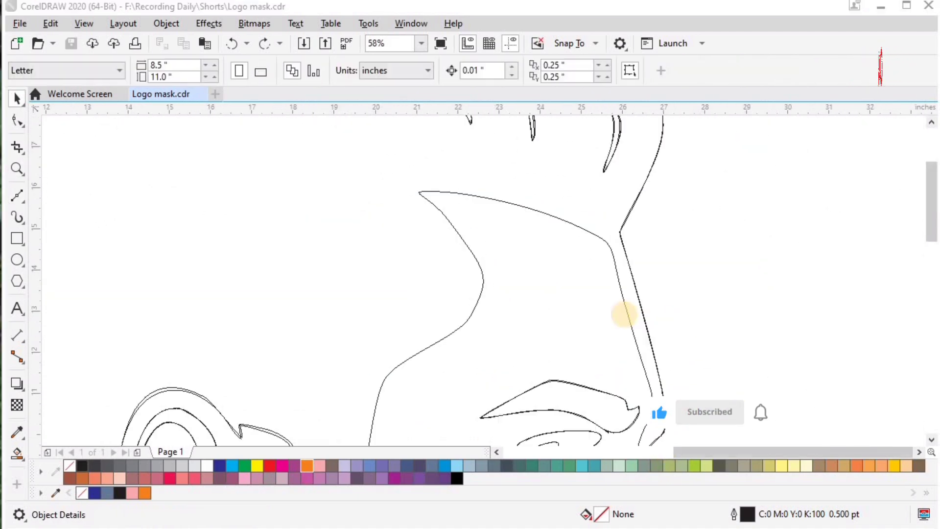
Trace the face shape's upper forehead edge from its front corner back to the pointed rear tip
key("space")
left_click(605, 237)
left_click_drag(420, 192, 348, 206)
key("space")
scroll(545, 178, "up", 3)
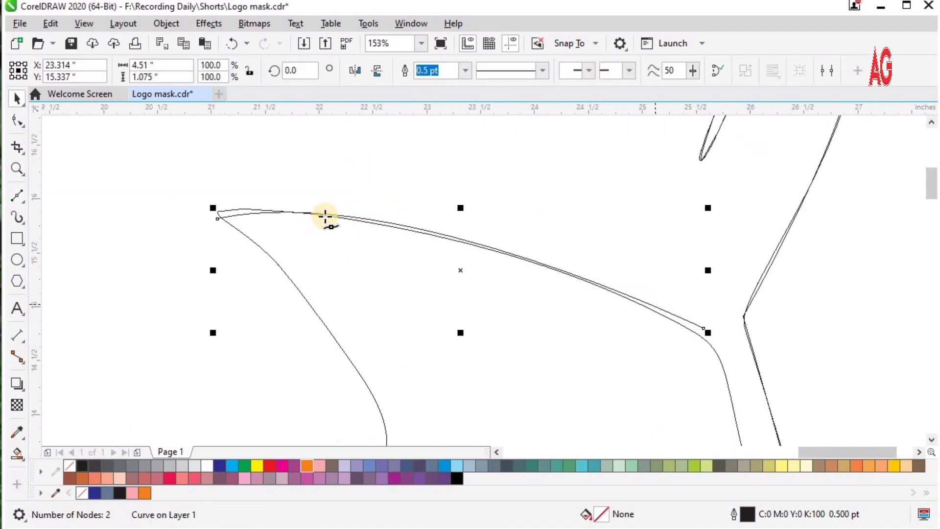
Trace the face shape's hairline edge down from the rear tip, around the forehead curve and toward the temple
key("space")
scroll(328, 217, "down", 1)
left_click(319, 204)
left_click(371, 249)
left_click_drag(424, 326, 437, 363)
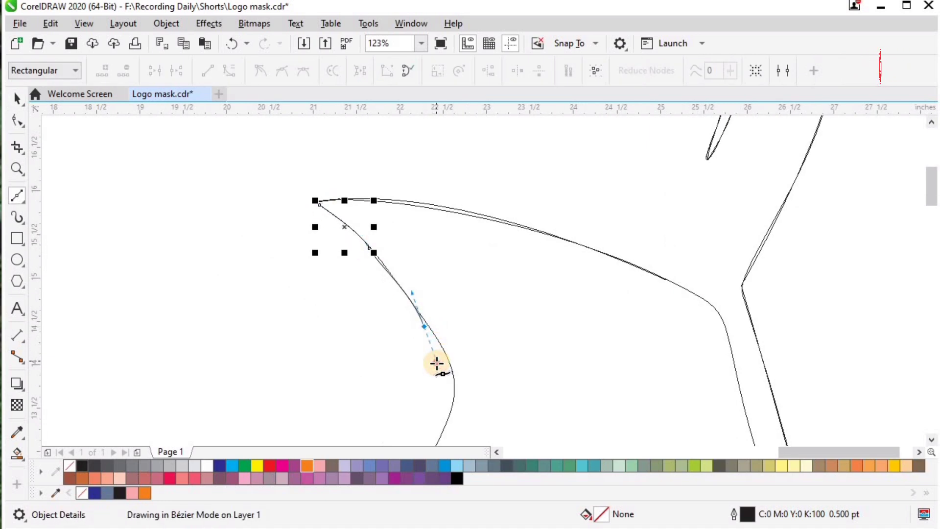
left_click_drag(450, 411, 417, 405)
left_click_drag(363, 440, 341, 392)
left_click_drag(291, 423, 284, 428)
Trace the face shape's edge around the bend at the temple and down along the sideburn
scroll(283, 429, "down", 1)
key("z")
left_click_drag(367, 369, 182, 491)
left_click_drag(602, 156, 260, 455)
key("space")
key("space")
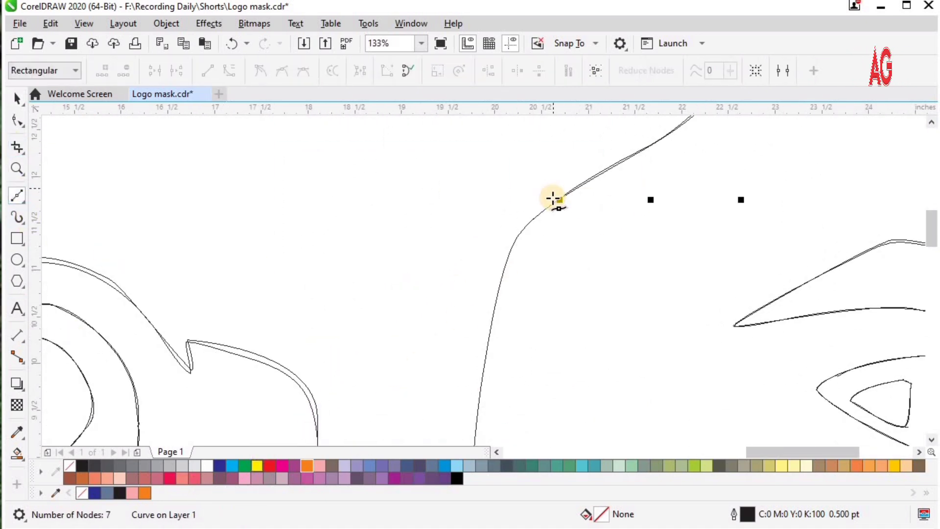
left_click(560, 200)
left_click_drag(491, 317, 473, 415)
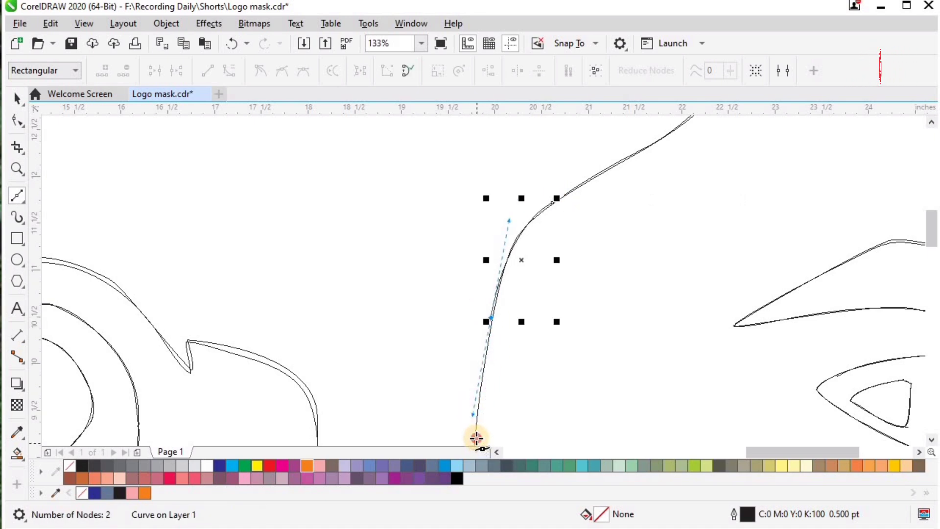
left_click(475, 437)
Trace the beard line down across the cheek to its pointed lower tip and back up toward the moustache
scroll(493, 414, "down", 2)
key("z")
left_click_drag(470, 296, 703, 489)
left_click_drag(619, 416, 339, 136)
key("space")
scroll(374, 200, "up", 1)
key("space")
left_click(394, 278)
left_click_drag(455, 335, 457, 337)
left_click(475, 360)
left_click(481, 395)
left_click(491, 414)
left_click(517, 346)
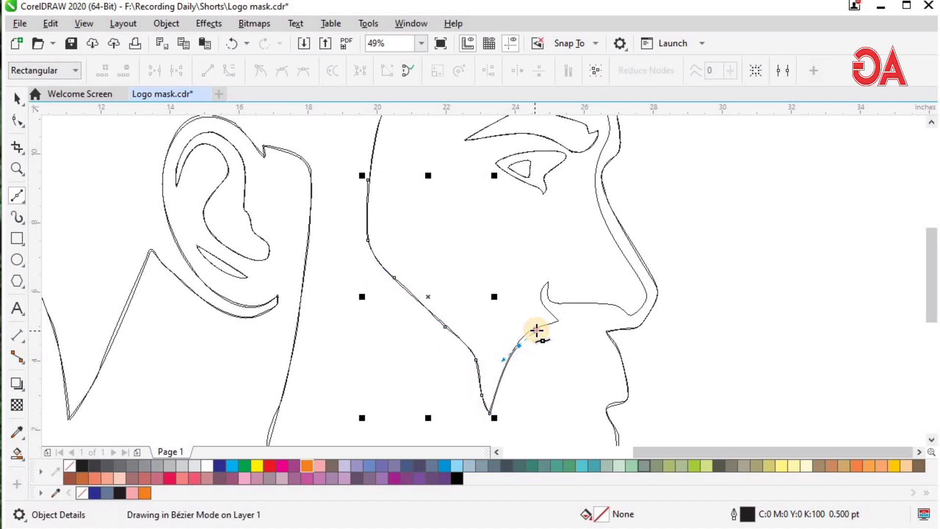
left_click_drag(588, 318, 589, 318)
key("ctrl+z")
left_click_drag(534, 327, 543, 327)
key("ctrl+z")
Trace the moustache edge to its front corner and up around the outer curl beside the nostril
key("F2")
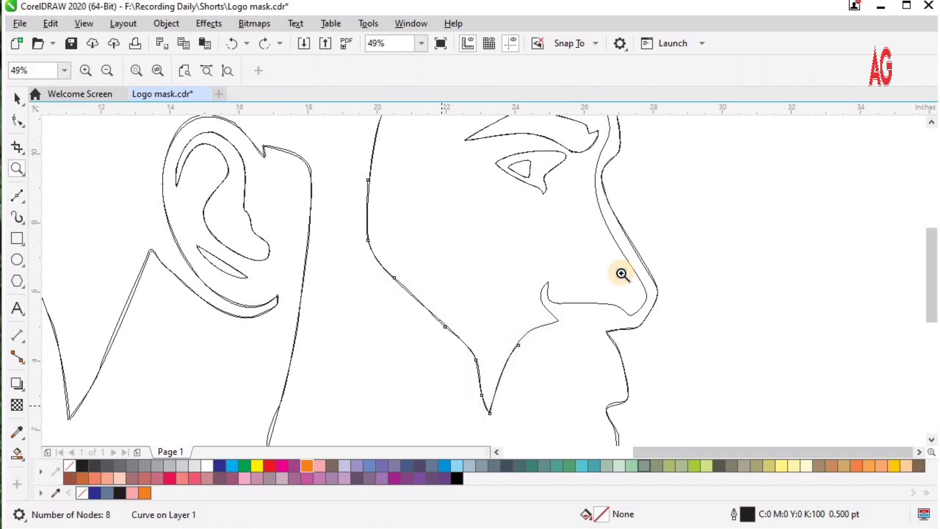
left_click_drag(621, 272, 436, 405)
left_click(17, 98)
key("space")
left_click(447, 297)
left_click_drag(520, 244, 561, 231)
left_click_drag(509, 182, 536, 135)
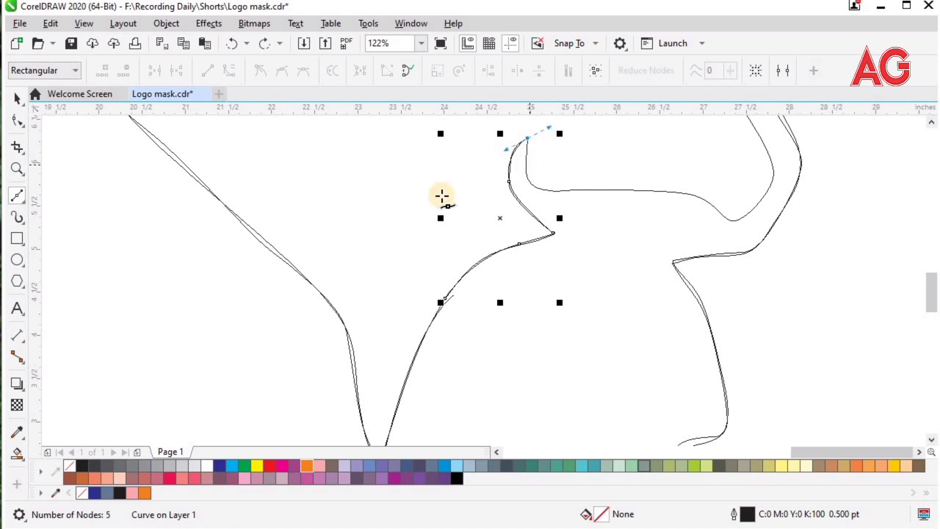
Trace the inner curve of the nostril down and onto the start of the nose's underside
scroll(441, 189, "up", 1)
left_click(442, 235)
key("ctrl+z")
key("space")
left_click(440, 188)
left_click(446, 244)
left_click_drag(471, 252, 486, 250)
Trace the nose's underside forward, around the tip and onto the lower bridge
left_click_drag(627, 255, 714, 281)
left_click(735, 259)
left_click(747, 228)
left_click(730, 184)
left_click_drag(694, 128, 650, 71)
Trace the nose bridge edge up past the brow to the base of the forehead
key("z")
scroll(663, 116, "down", 2)
left_click(659, 116)
left_click_drag(463, 269, 465, 236)
left_click_drag(475, 190, 487, 173)
left_click_drag(474, 117, 466, 130)
left_click_drag(470, 186, 451, 133)
Trace the forehead's front edge up and around its upper corner to meet the top edge
scroll(450, 129, "down", 1)
left_click(523, 306)
left_click_drag(496, 206, 473, 183)
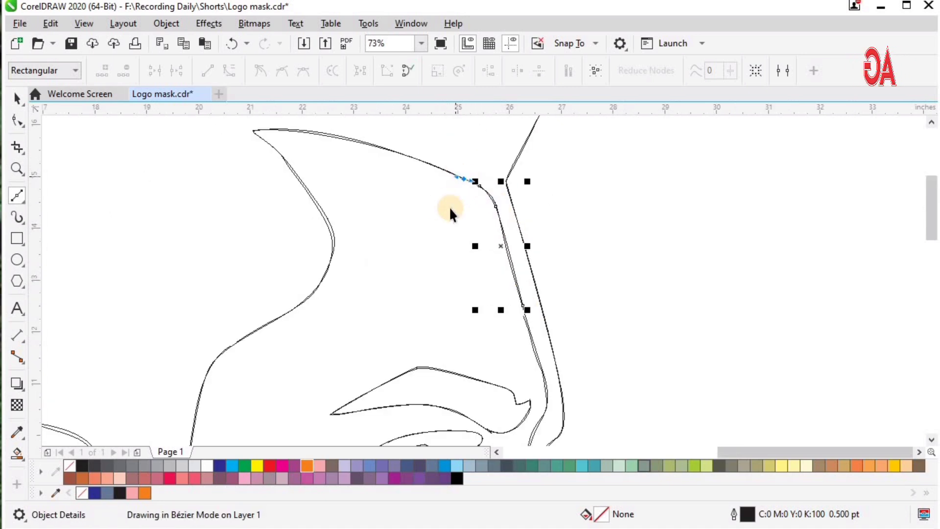
key("space")
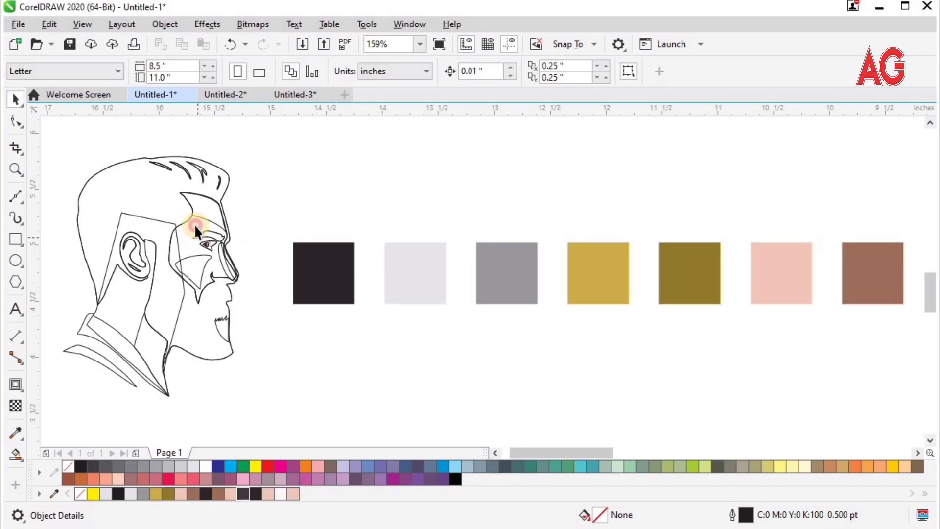
Fill the main face shape brown (C34 M57 Y70 K10) and the forehead patch light pink
left_click_drag(239, 219, 246, 214)
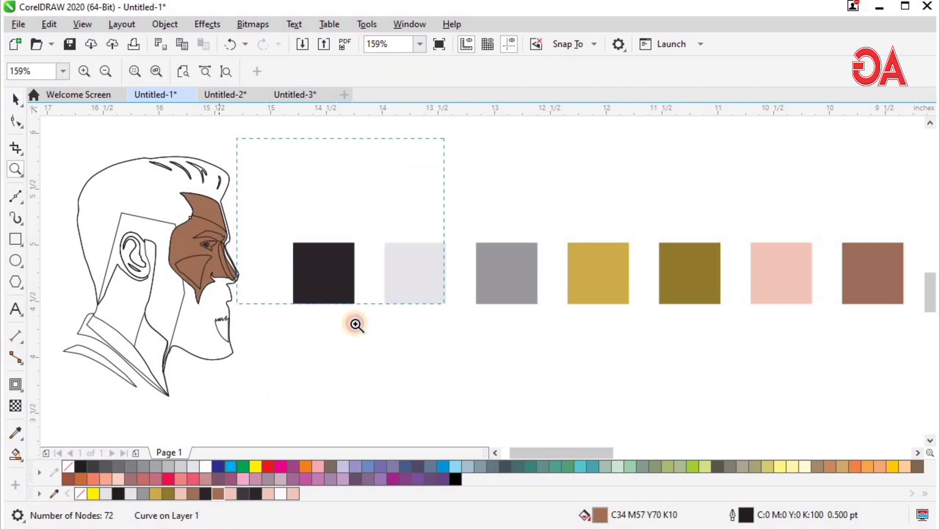
left_click(288, 495)
key("F2")
left_click_drag(175, 122, 600, 380)
Fill the hair highlights dark gray (#413A3E) and the hair and beard shape near-black
left_click_drag(400, 121, 570, 204)
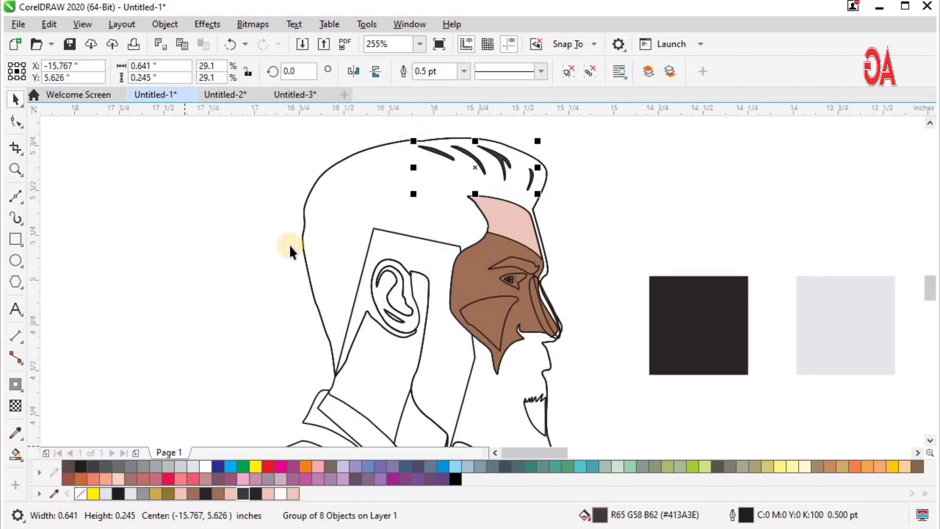
left_click(338, 195)
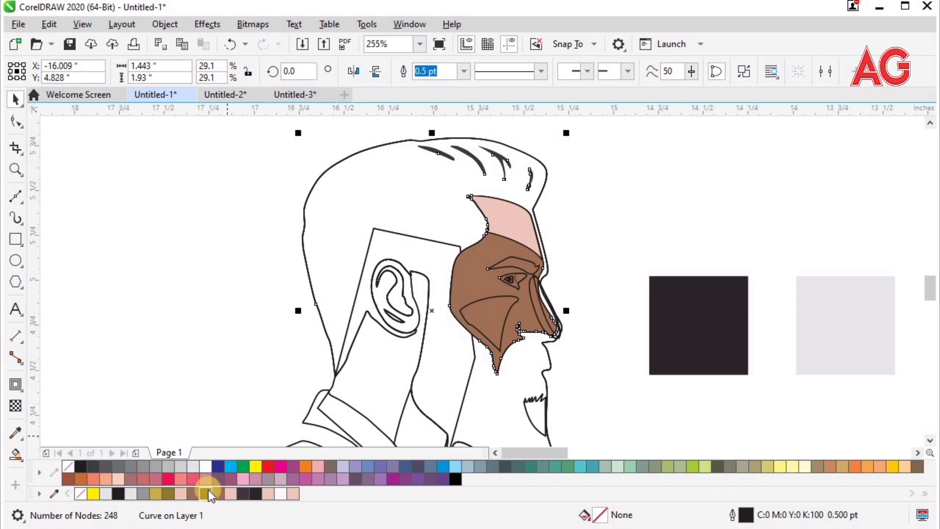
left_click(206, 493)
Fill the outer ear shape light pink (C5 M24 Y22 K0)
key("F3")
key("F2")
left_click_drag(588, 434, 308, 290)
left_click_drag(274, 251, 268, 252)
key("ctrl+z")
left_click(293, 493)
Fill the inner ear shapes dark gray and remove the outlines from them and the outer ear
key("F2")
left_click_drag(269, 198, 439, 324)
left_click(351, 290)
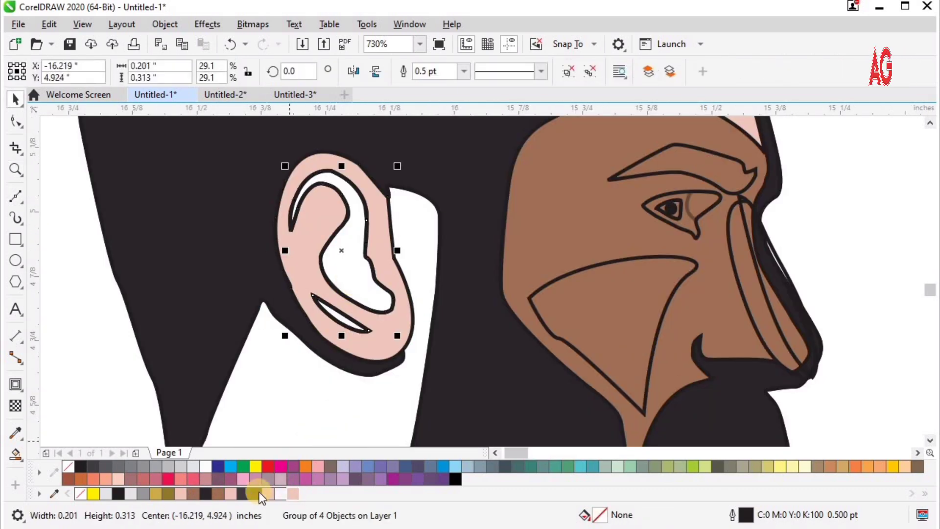
left_click(243, 493)
right_click(80, 494)
left_click(399, 328)
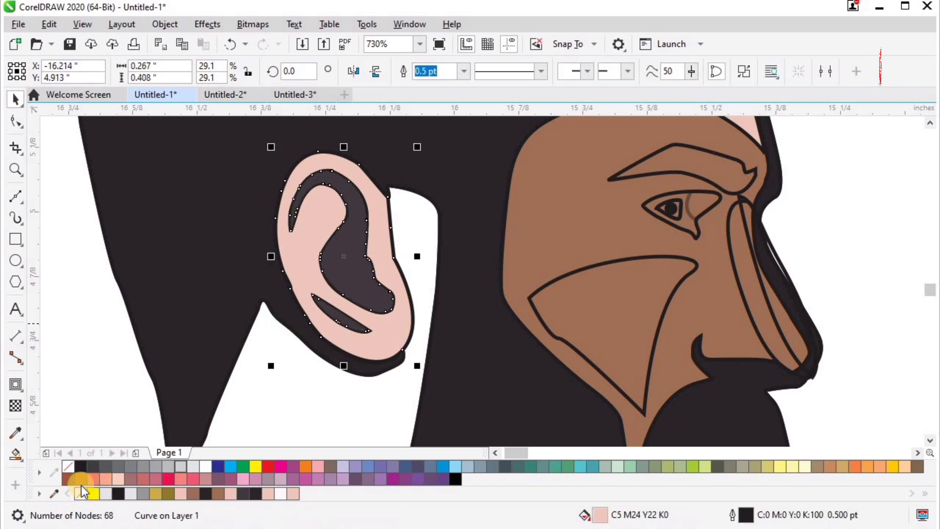
right_click(81, 492)
Fill the eyebrow shape with the near-black palette colour
scroll(319, 329, "down", 2)
key("F2")
left_click_drag(292, 233, 532, 379)
key("F2")
left_click_drag(331, 380, 768, 173)
left_click(427, 201)
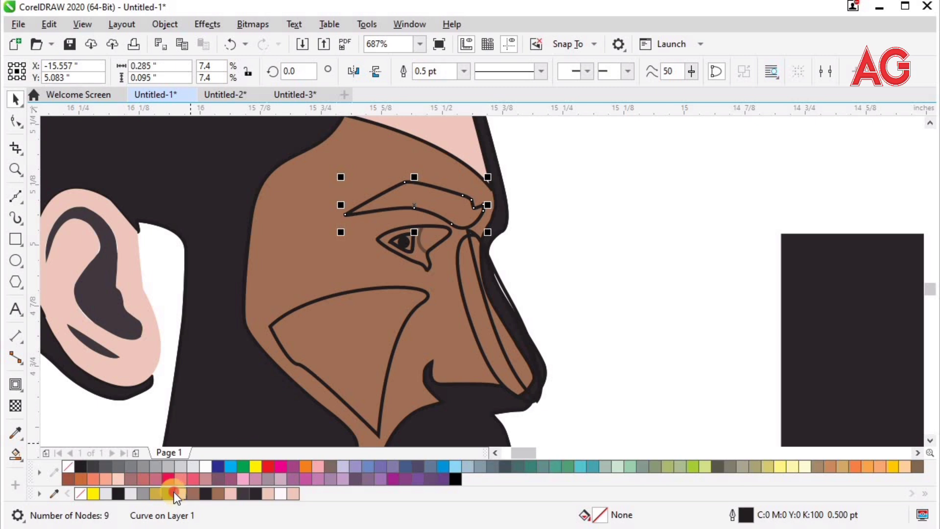
left_click(243, 493)
key("F2")
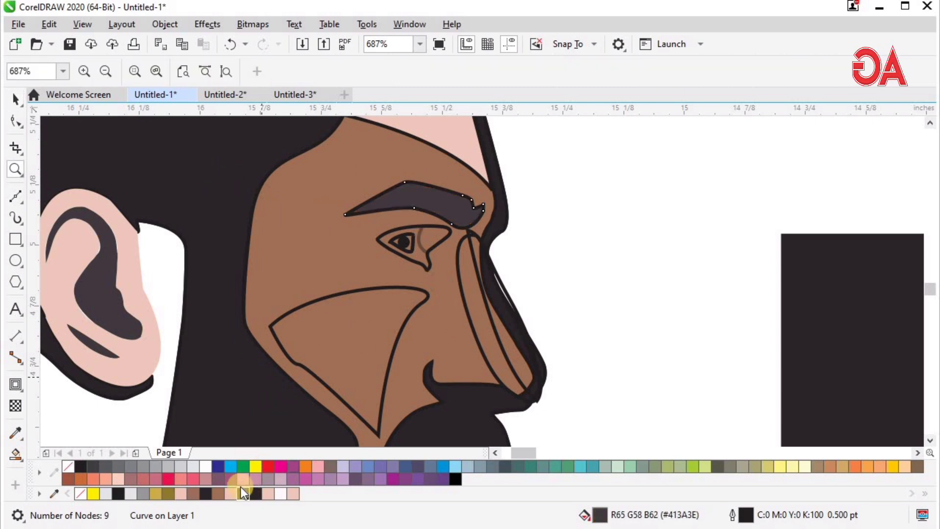
left_click(255, 493)
Fill the cheek patch and the nose side shape light pink and the nose bridge highlight near-white
key("space")
left_click(332, 348)
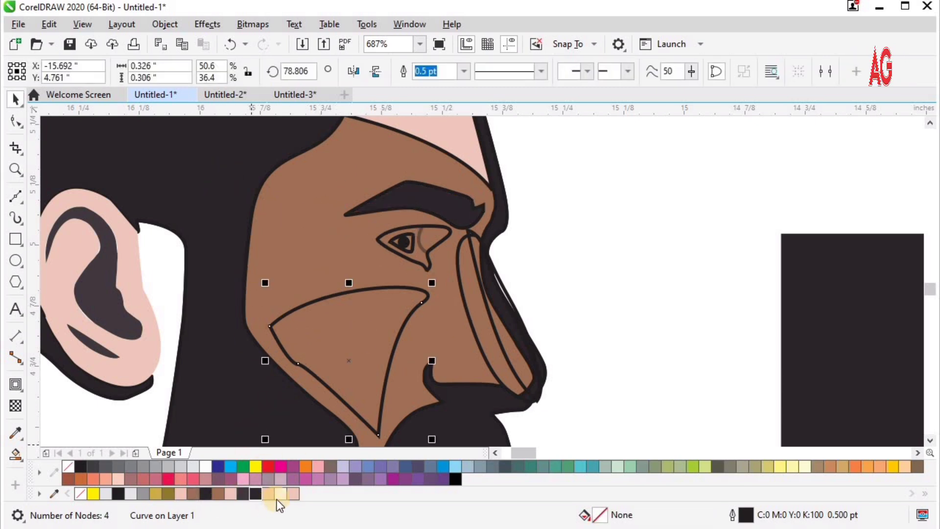
left_click(512, 354)
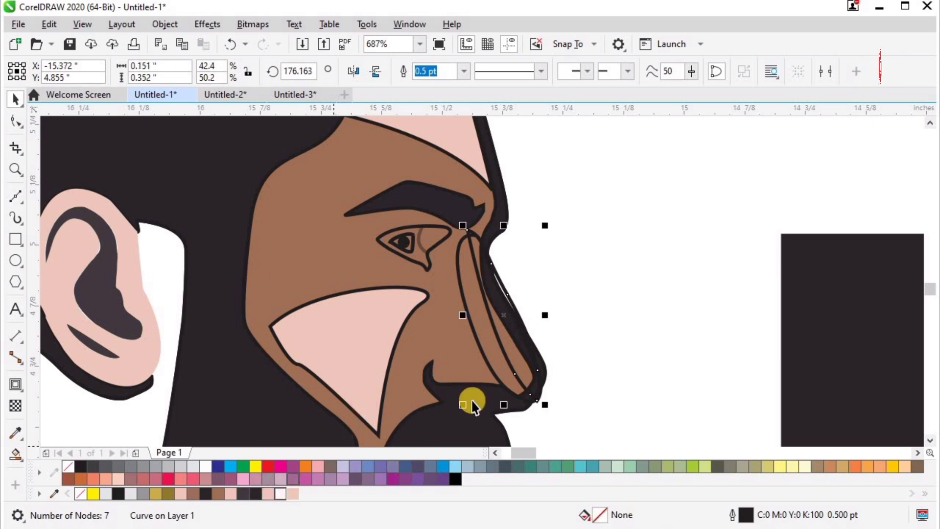
left_click(281, 493)
left_click(473, 303)
left_click(293, 494)
PowerClip the near-white highlight into the pink nose shape and remove the outlines of that shape and the cheek patch
key("z")
left_click_drag(359, 188, 654, 443)
key("space")
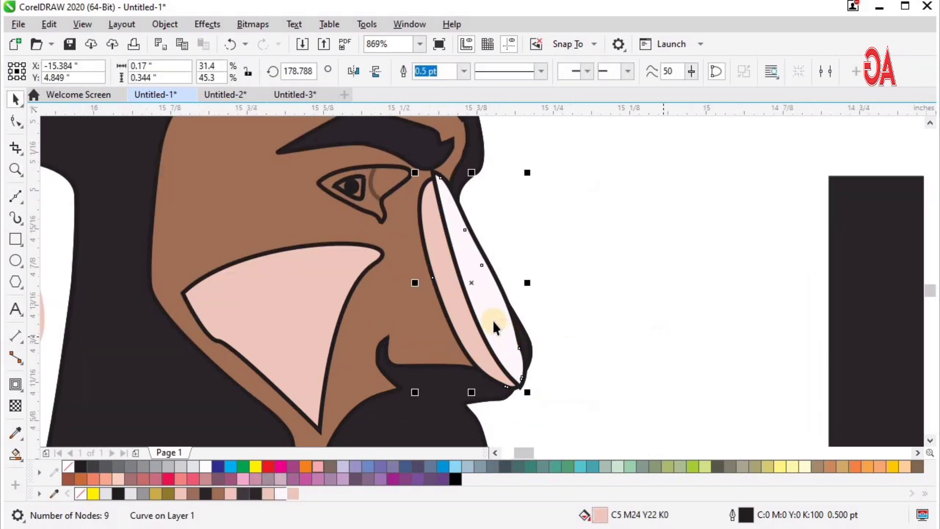
left_click(504, 332)
left_click(463, 336)
left_click(255, 325, "shift")
right_click(80, 493)
left_click(677, 287)
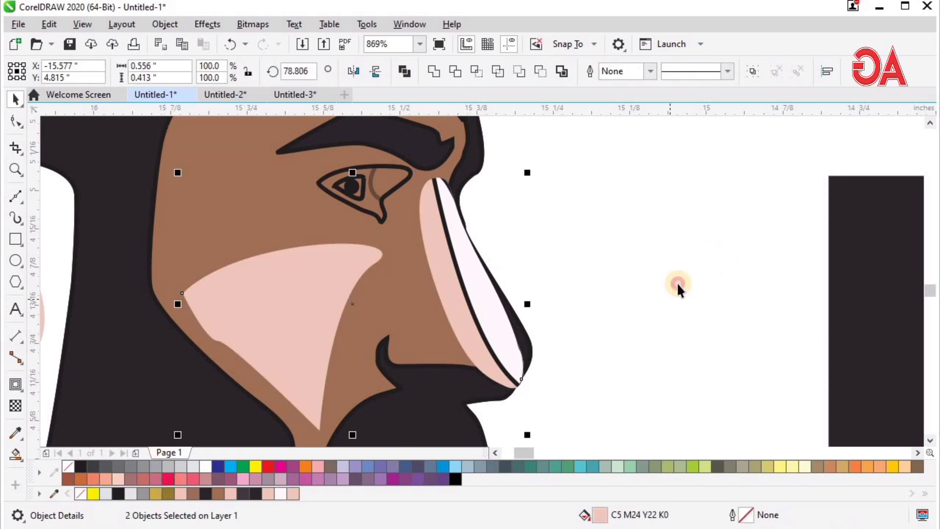
Remove the outline of the near-white nose highlight inside the PowerClip
left_click(486, 313)
double_click(489, 298)
key("space")
right_click(81, 493)
left_click(629, 277, "ctrl")
Fill the neck shape brown and the front neck patch light pink (C5 M24 Y22 K0)
scroll(628, 277, "down", 1)
key("z")
left_click_drag(371, 226, 701, 401)
left_click_drag(306, 235, 613, 108)
left_click_drag(273, 197, 461, 296)
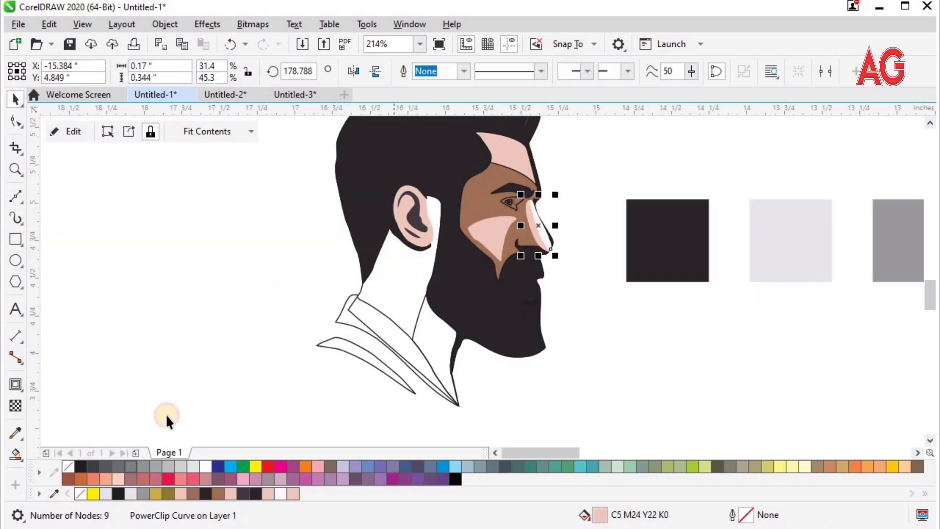
left_click(397, 250)
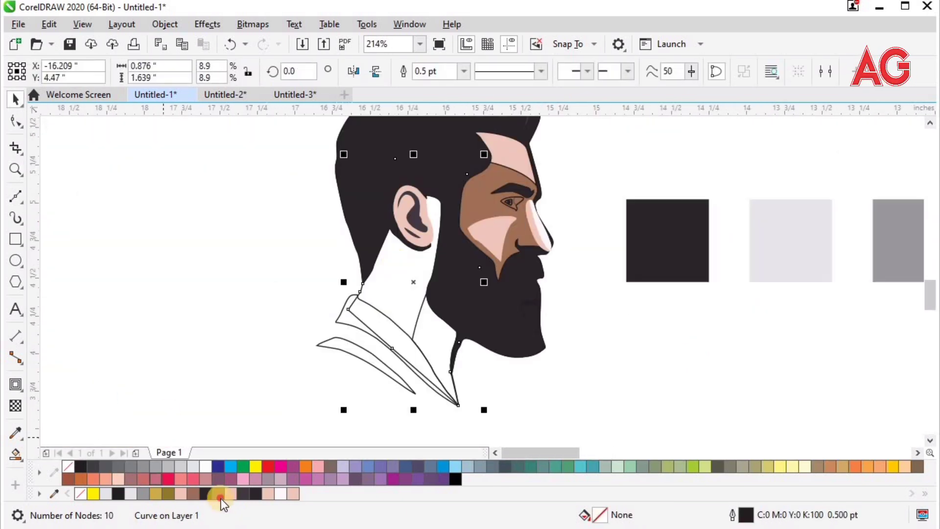
left_click(218, 494)
left_click(427, 350)
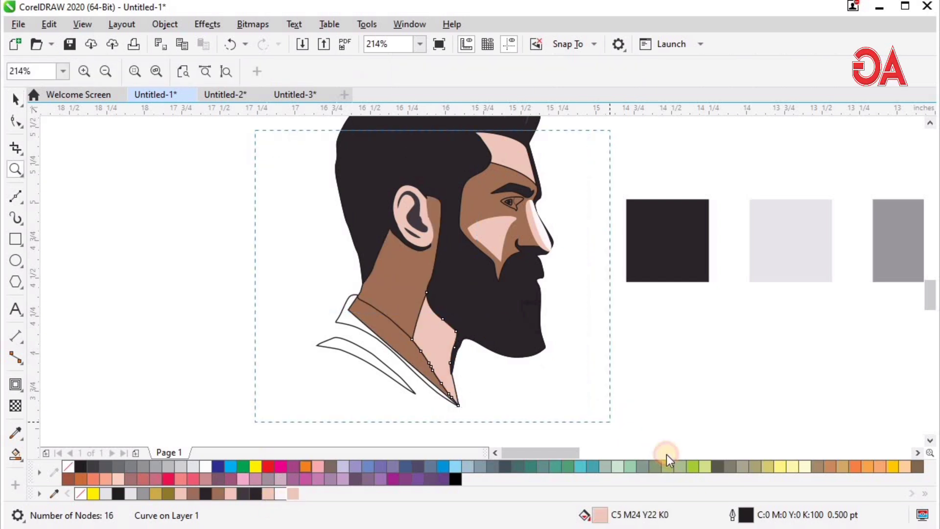
Fill both collar shapes near-black (#2A2629)
left_click(368, 306)
left_click(365, 331, "shift")
left_click(204, 493)
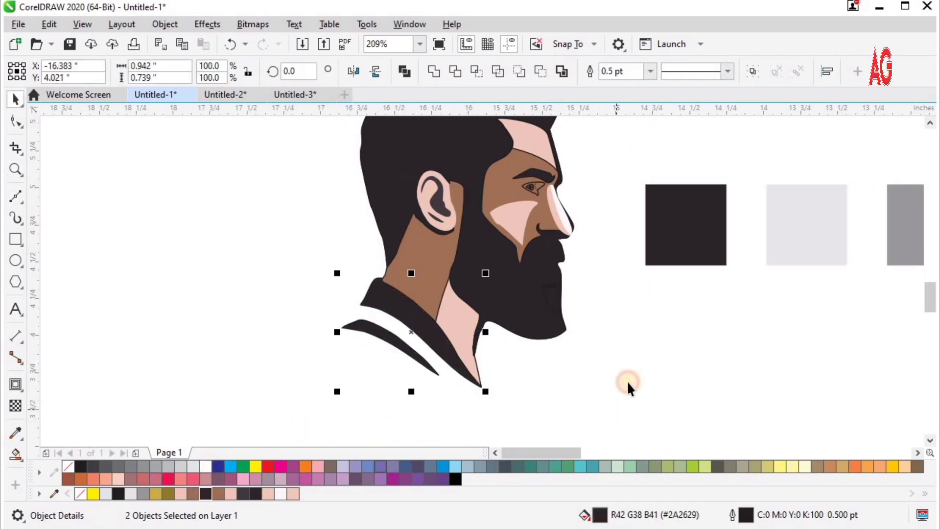
left_click(642, 384)
Remove the outlines of the neck shape and the front neck patch
left_click(425, 262)
left_click(454, 313, "shift")
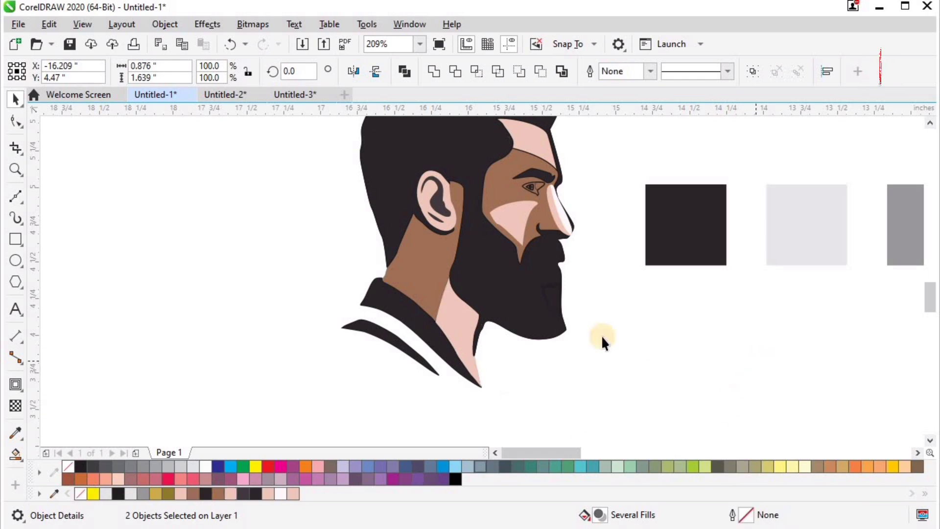
left_click(601, 336)
Fill the small beard highlight near the chin dark gray (#413A3E) and stretch it upward to 0.252 in tall
key("F4")
key("F2")
left_click_drag(170, 273, 356, 416)
left_click(390, 255)
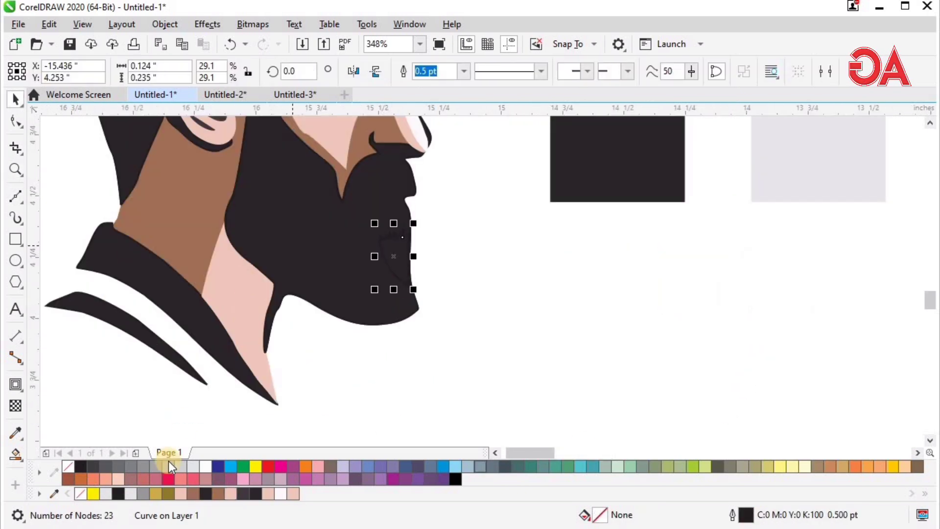
left_click(143, 494)
left_click(244, 492)
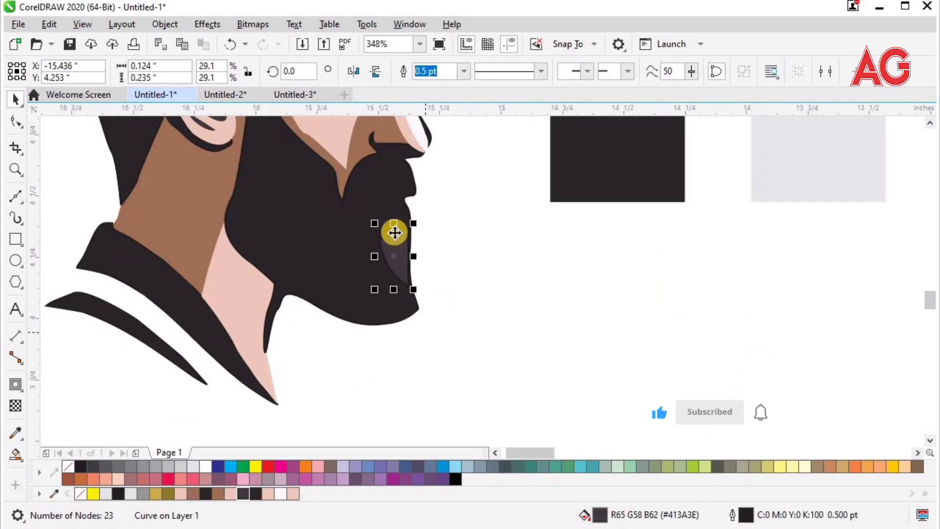
left_click_drag(393, 224, 393, 219)
Remove the outline of the eyebrow shape
key("F4")
key("F2")
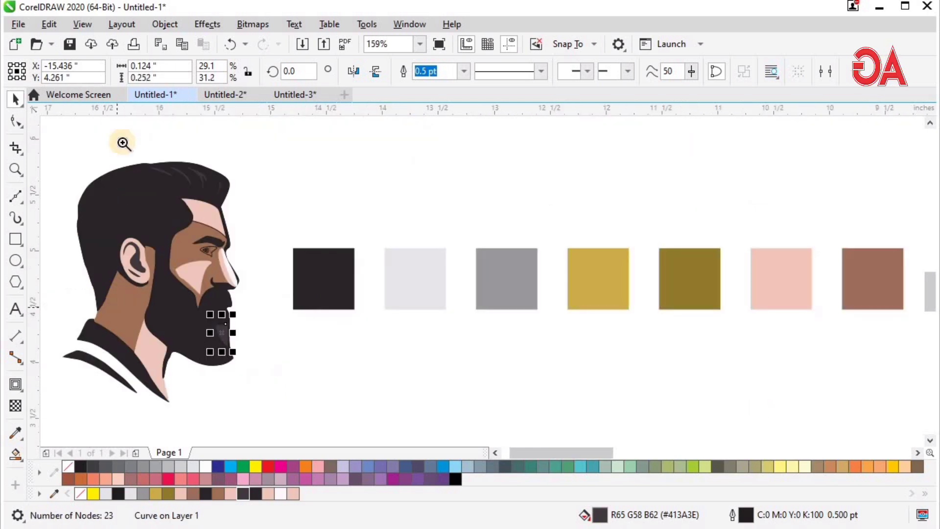
left_click_drag(123, 141, 308, 329)
left_click_drag(133, 181, 456, 328)
left_click_drag(272, 242, 572, 389)
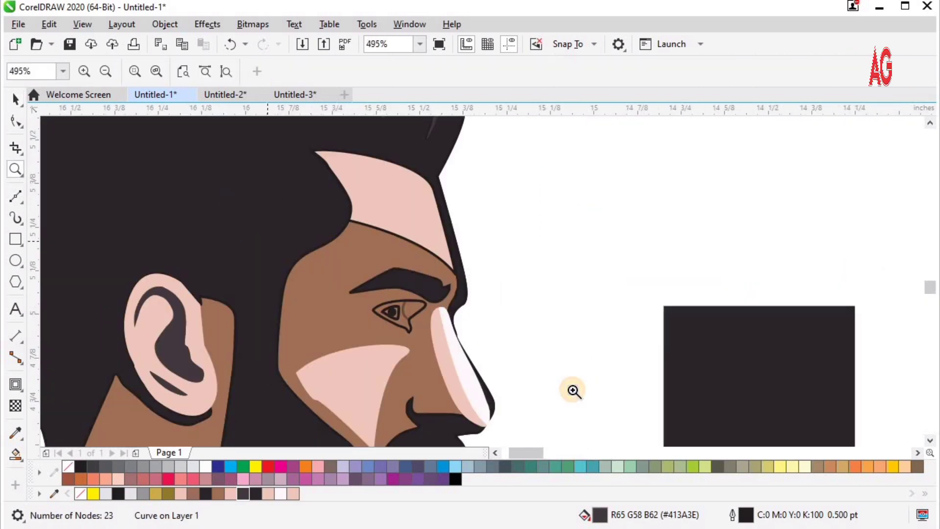
key("space")
left_click(490, 223)
right_click(69, 465)
left_click_drag(454, 267, 482, 259)
key("ctrl+z")
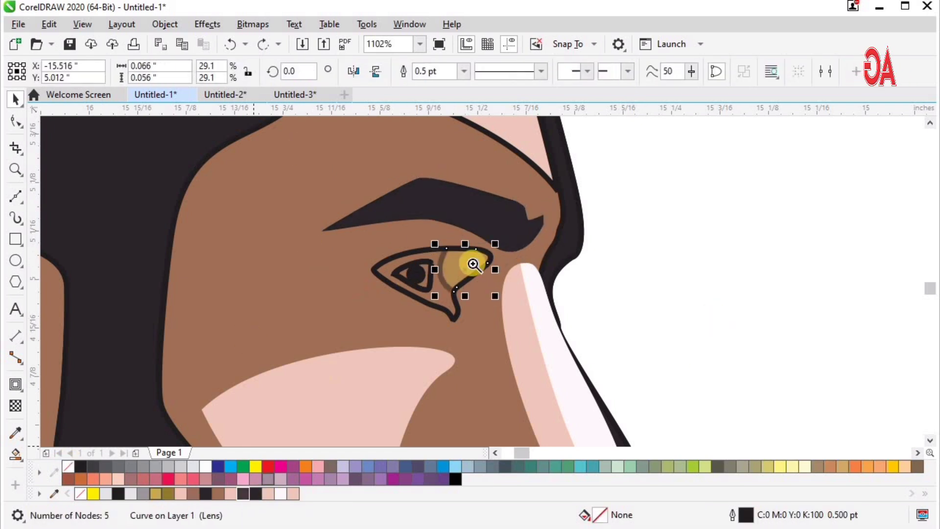
Fill the outer eye shape olive (#927C2D)
left_click_drag(300, 159, 682, 376)
key("space")
left_click(373, 258)
left_click_drag(164, 493, 345, 303)
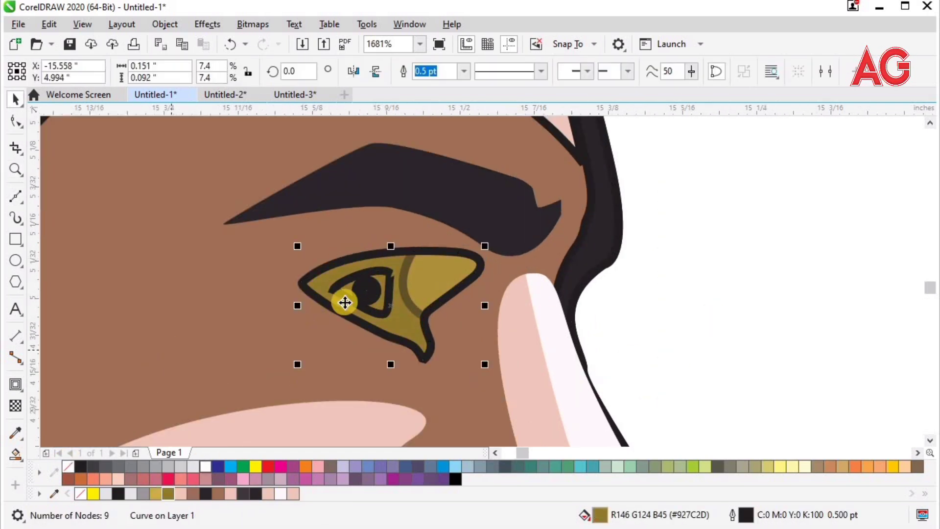
Fill the inner eye shape around the pupil white
left_click(351, 285)
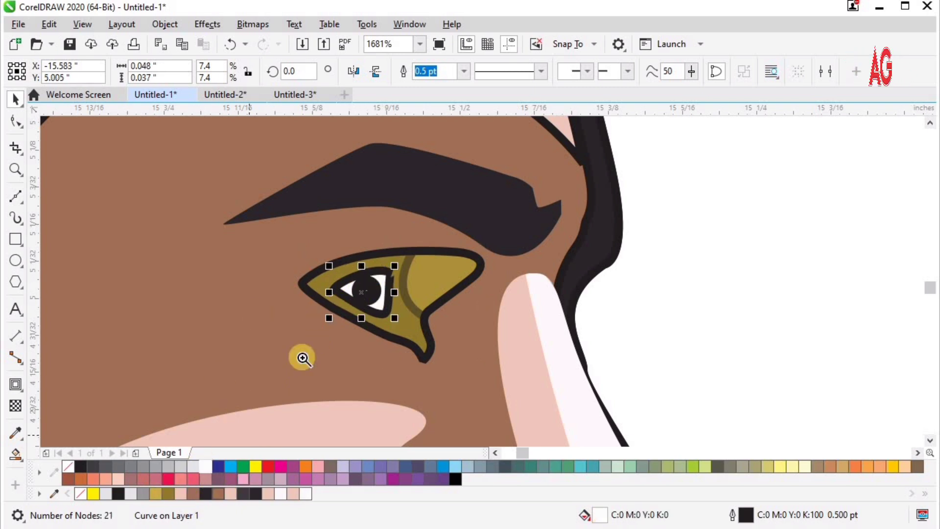
left_click_drag(355, 307, 355, 307)
scroll(318, 362, "up", 3)
Fill the small 0.008 in circle at the centre of the pupil white
left_click(386, 228)
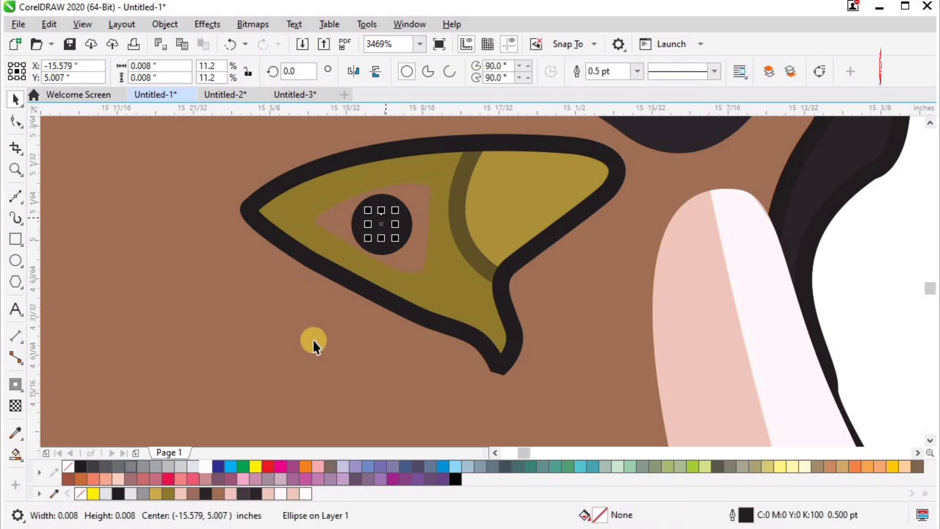
key("F2")
left_click_drag(275, 160, 525, 327)
left_click(434, 248)
left_click(462, 228, "alt")
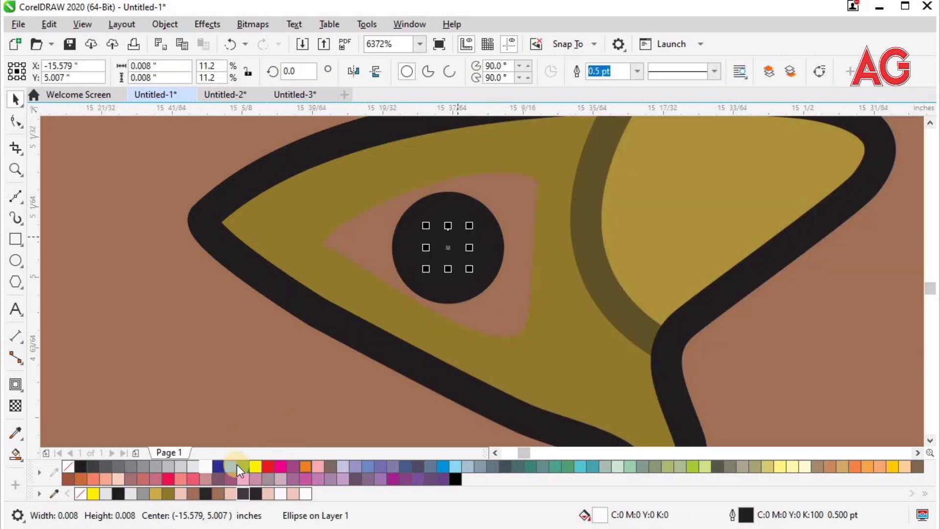
left_click(195, 492)
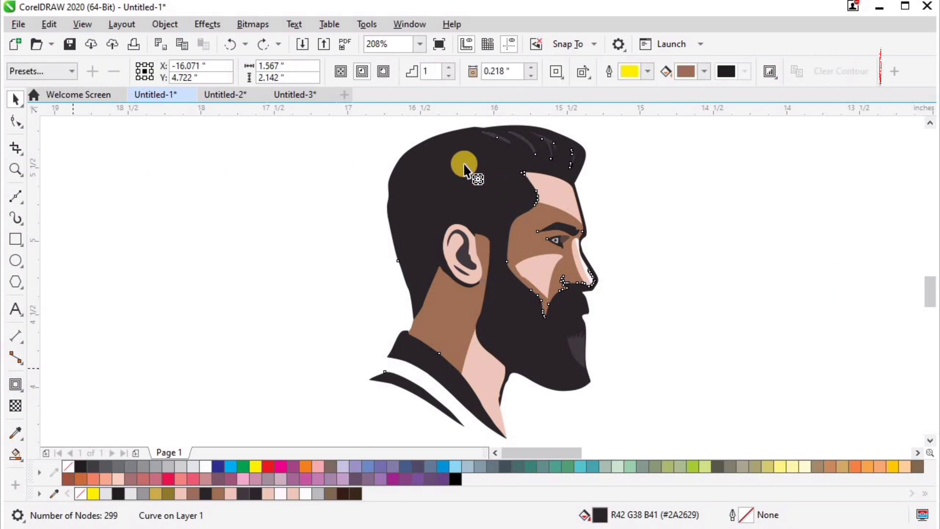
Add a one-step outside contour with a 0.015 in offset around the dark head and collar silhouette
mouse_move(483, 125)
left_mouse_down()
mouse_move(487, 117)
mouse_move(488, 126)
left_mouse_up()
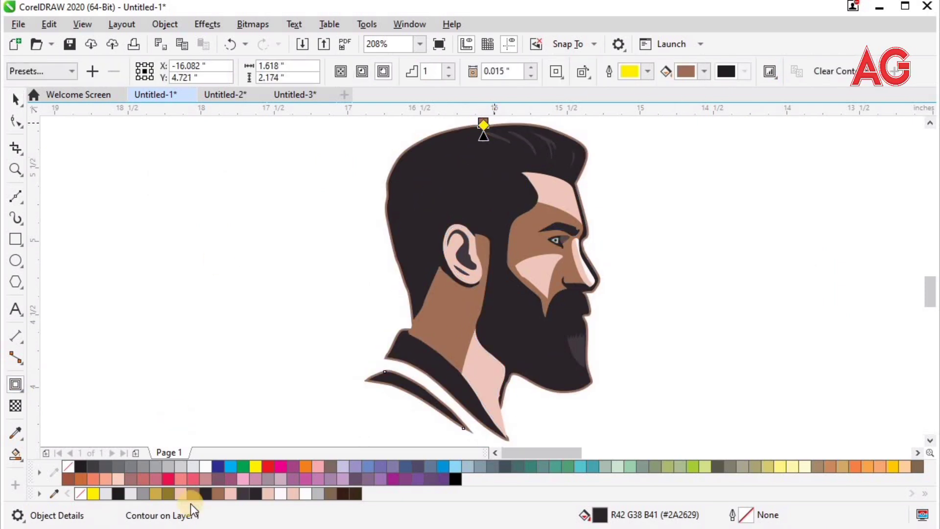
left_click(201, 462)
key("ctrl+z")
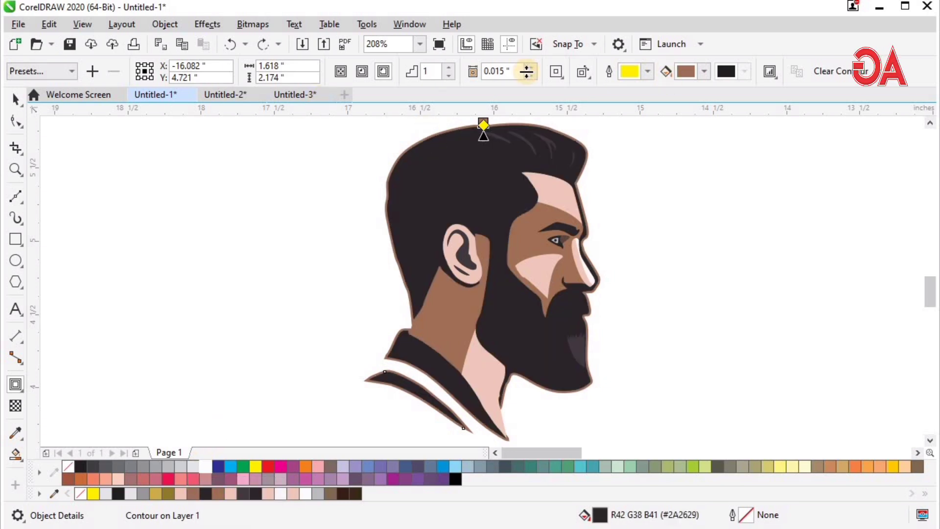
Change the contour's fill colour to light gray and deselect the artwork
left_click(682, 72)
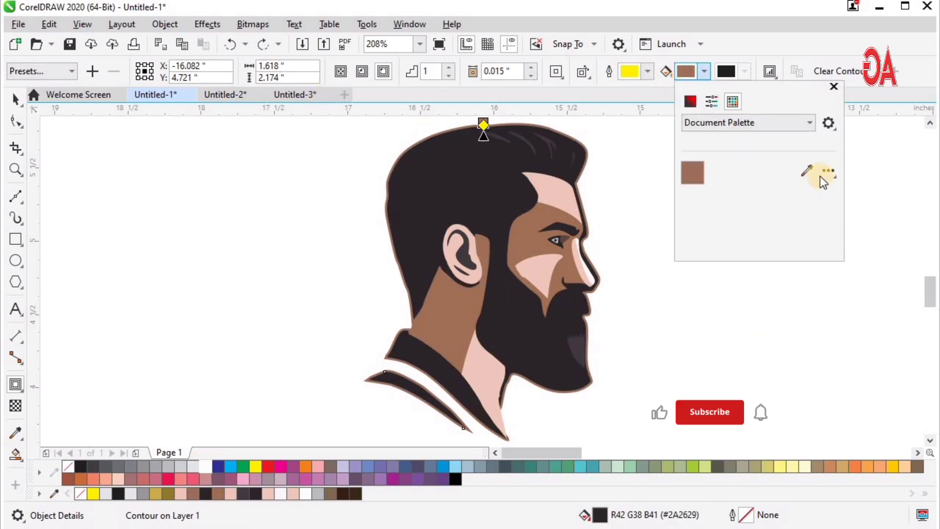
left_click(196, 469)
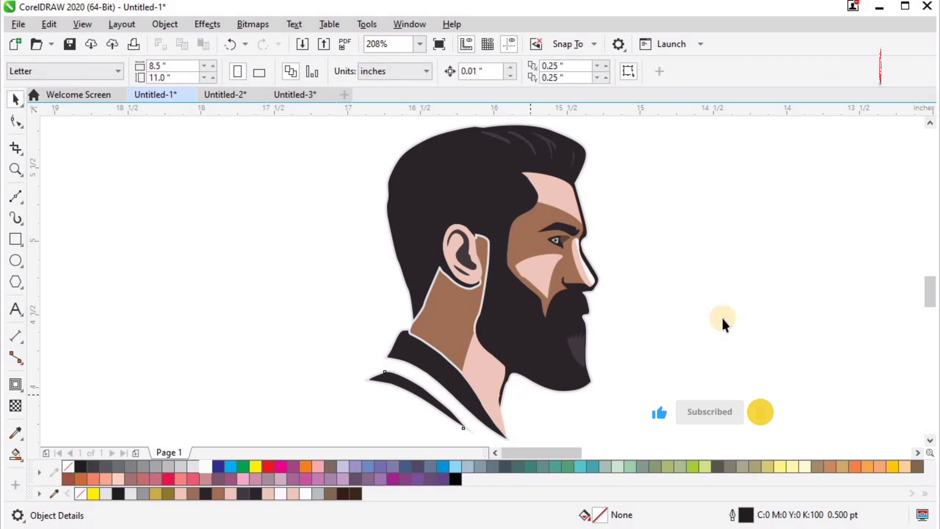
key("F4")
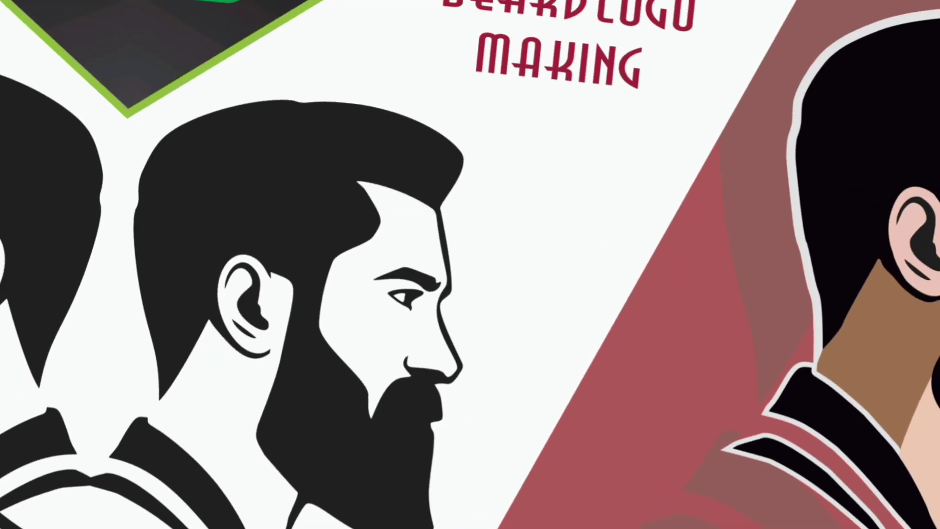